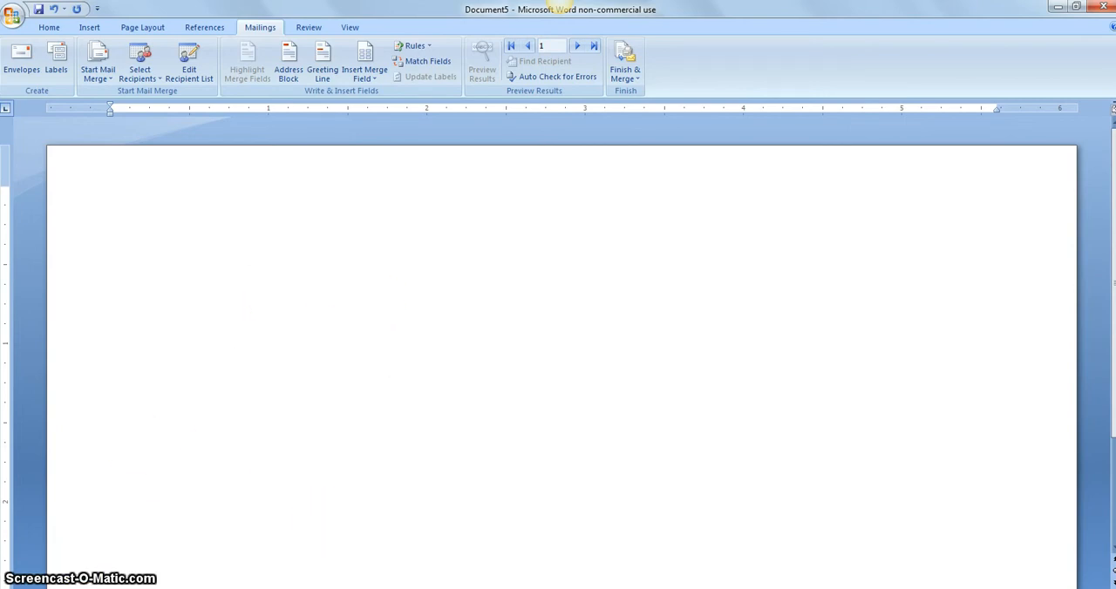
pyautogui.press('super')
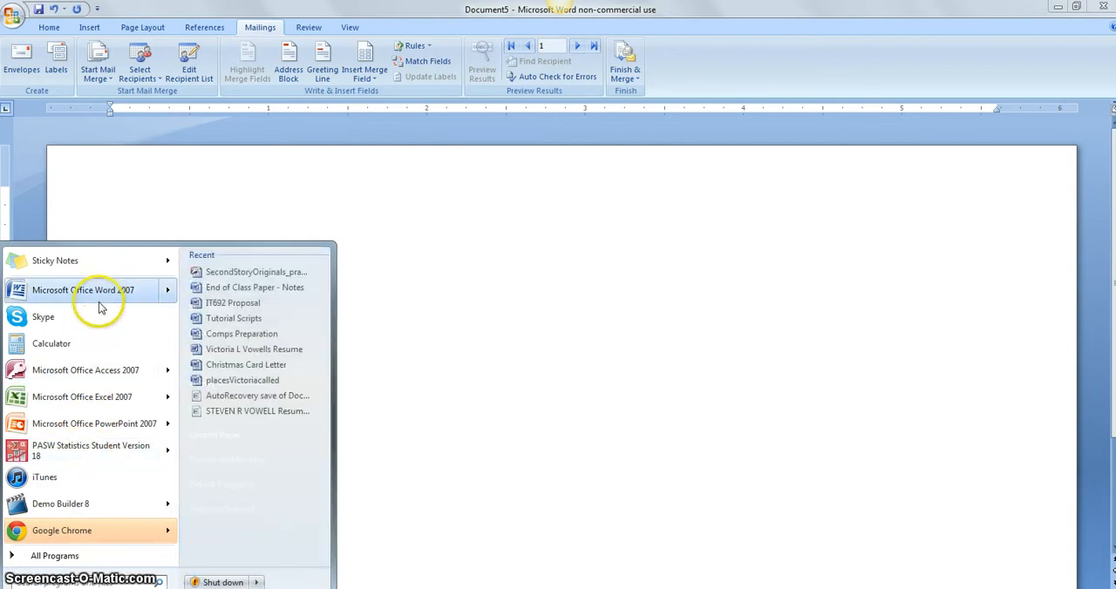
pyautogui.click(70, 556)
pyautogui.click(71, 376)
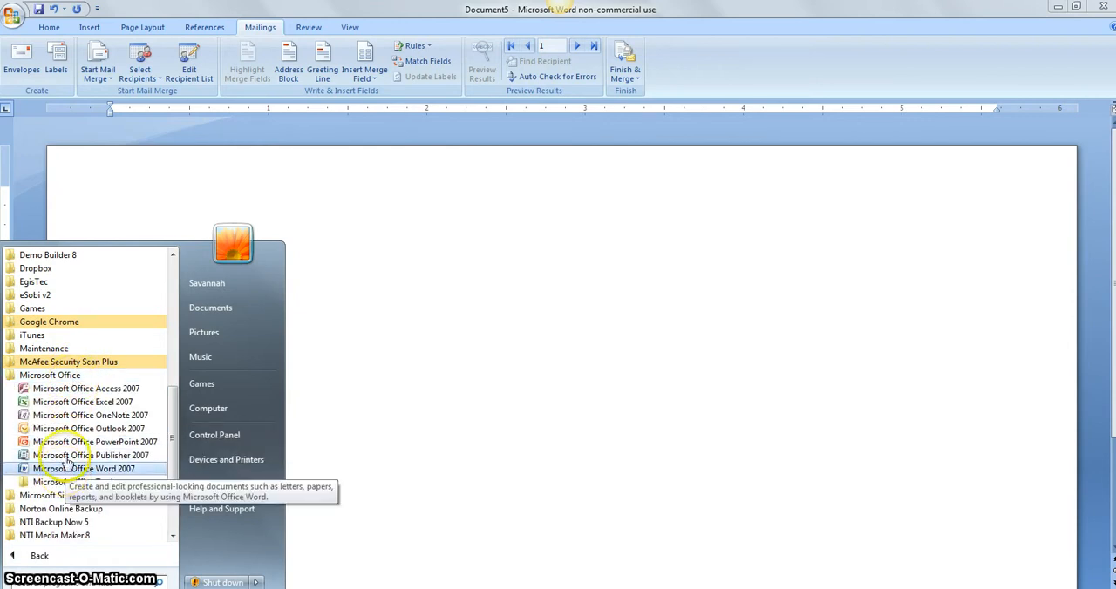
# Start an envelope mail merge with envelope size 6 3/4 and accept clearing the document's current contents.
pyautogui.click(258, 30)
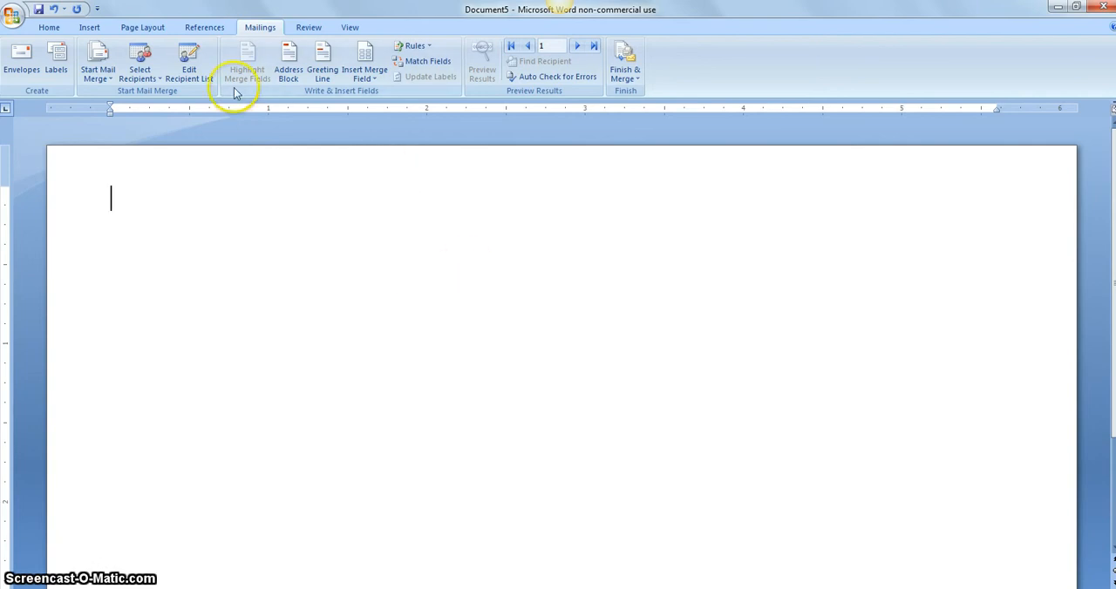
pyautogui.click(103, 73)
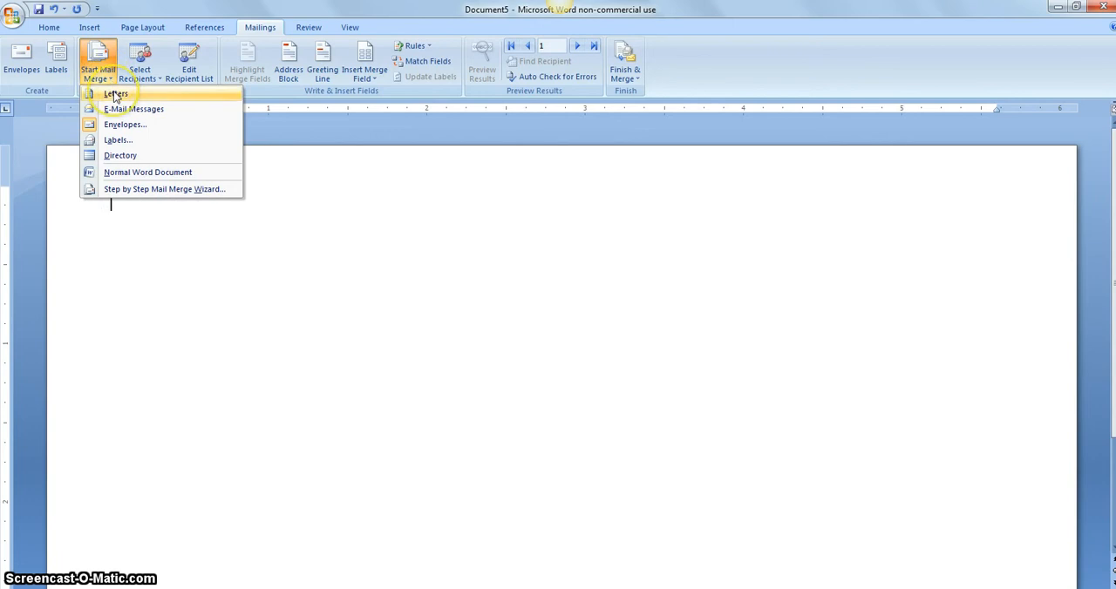
pyautogui.click(120, 128)
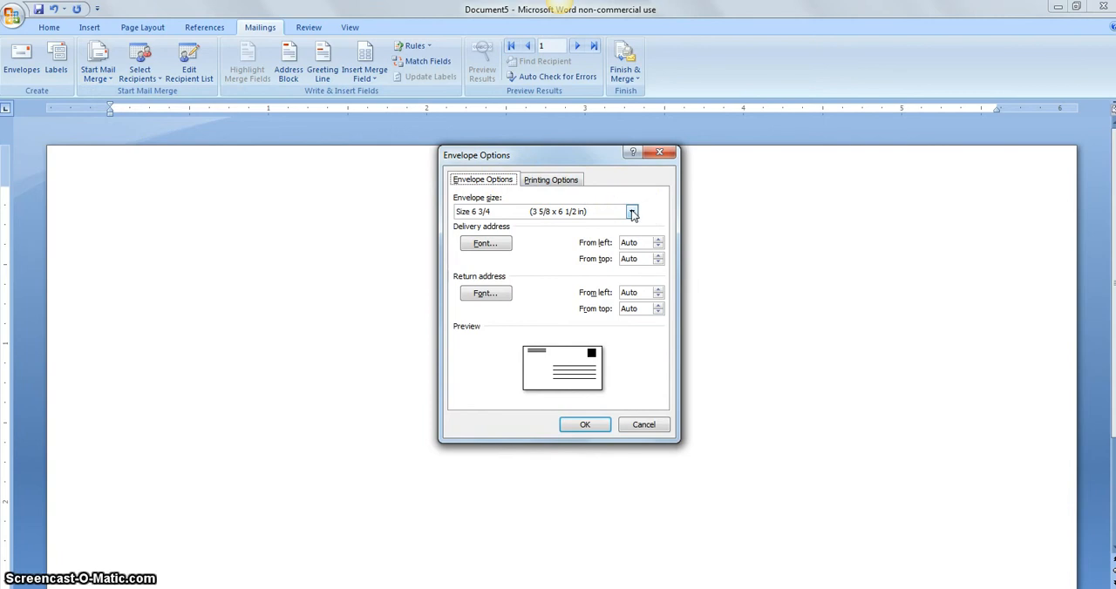
pyautogui.click(585, 425)
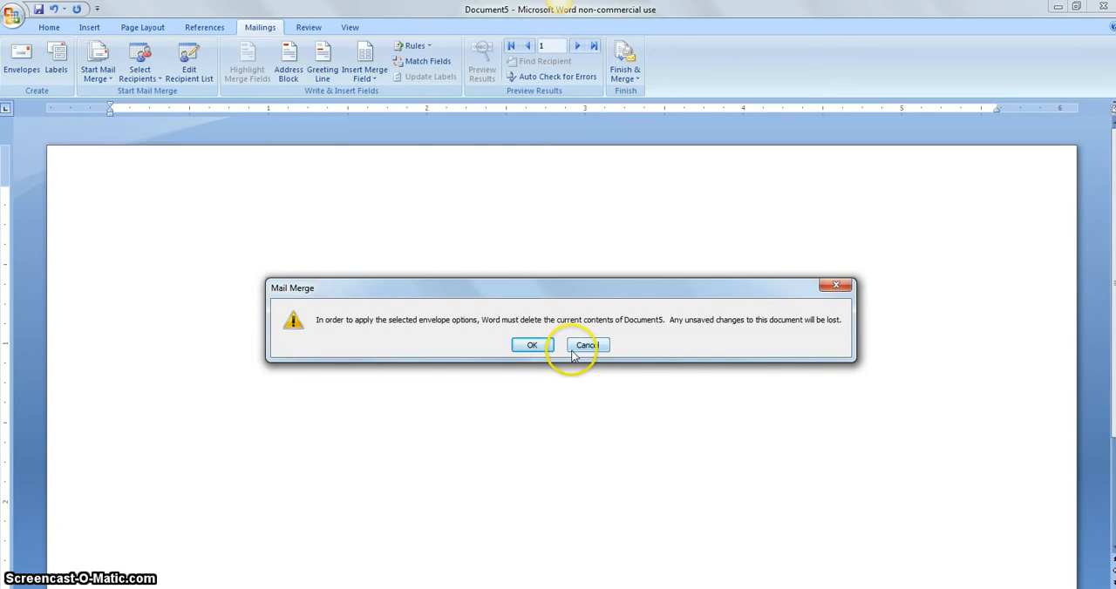
pyautogui.click(537, 347)
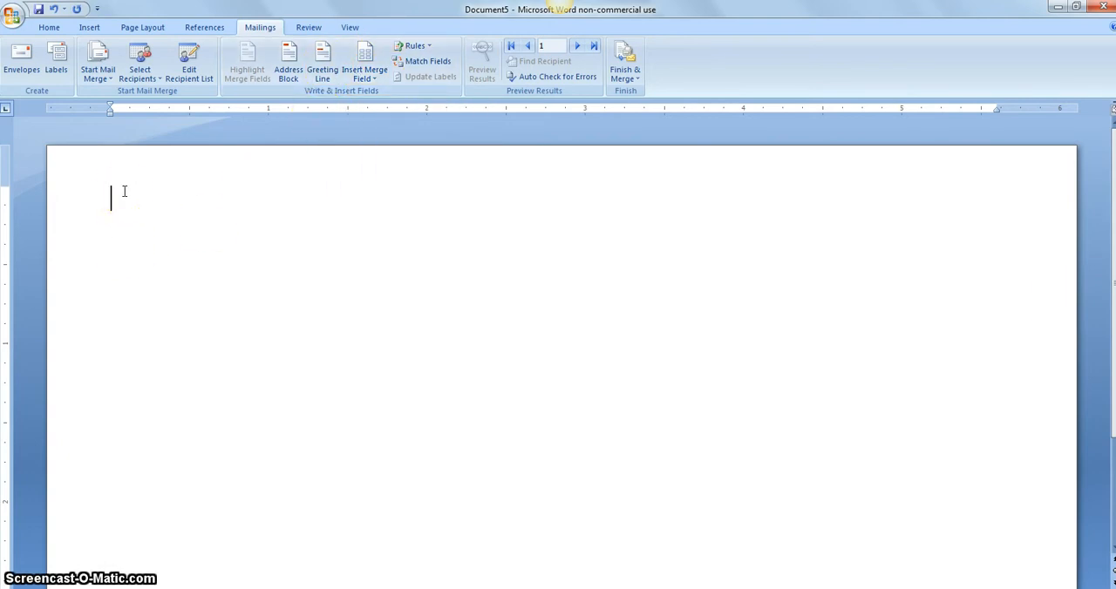
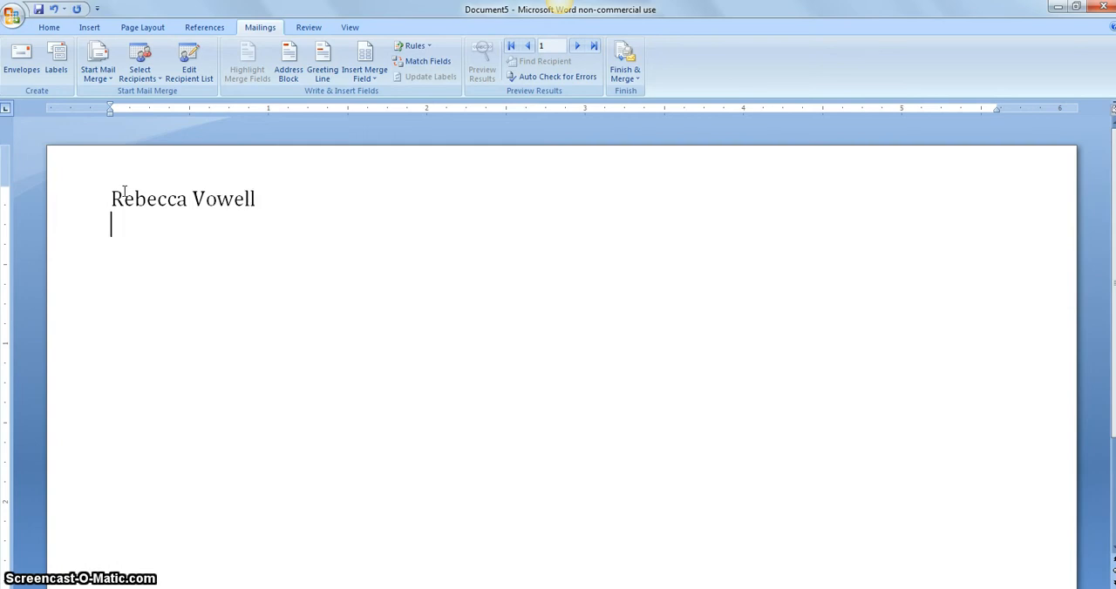
# Enter the sender's full name and postal address as the envelope's return address.
pyautogui.write(' 123 Mai')
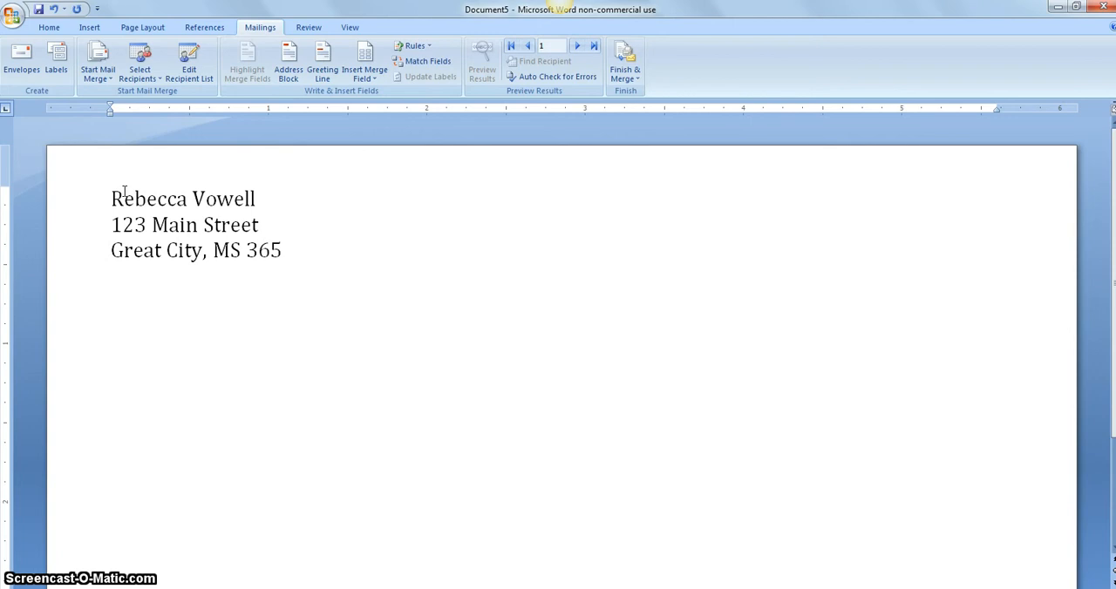
# Format the three return address lines in Times New Roman at size 8.
pyautogui.moveTo(113, 196); pyautogui.dragTo(336, 264)
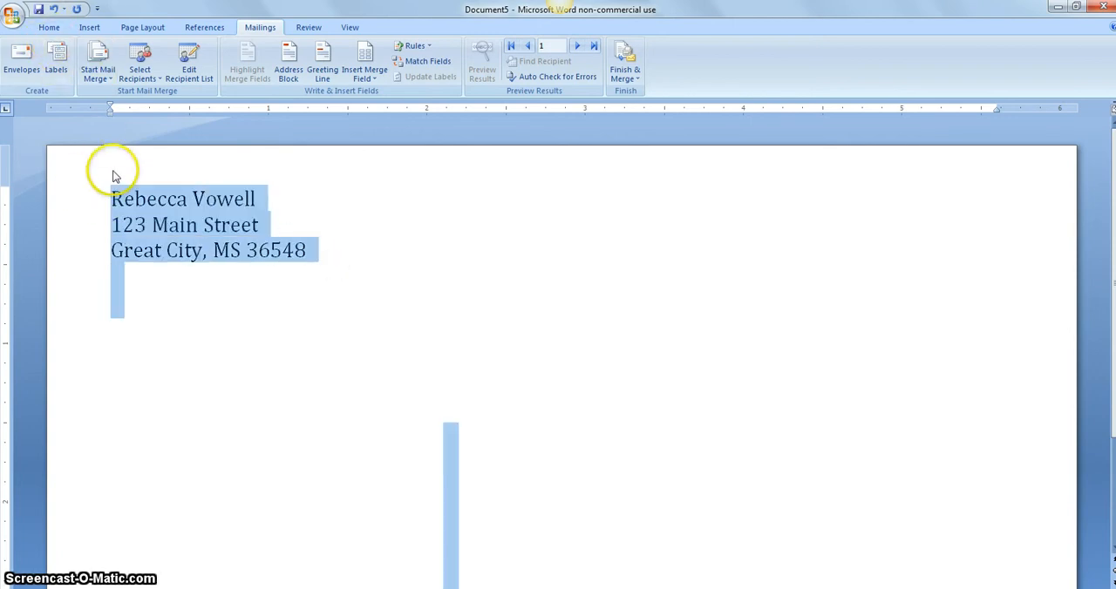
pyautogui.moveTo(114, 194); pyautogui.dragTo(314, 251)
pyautogui.click(49, 27)
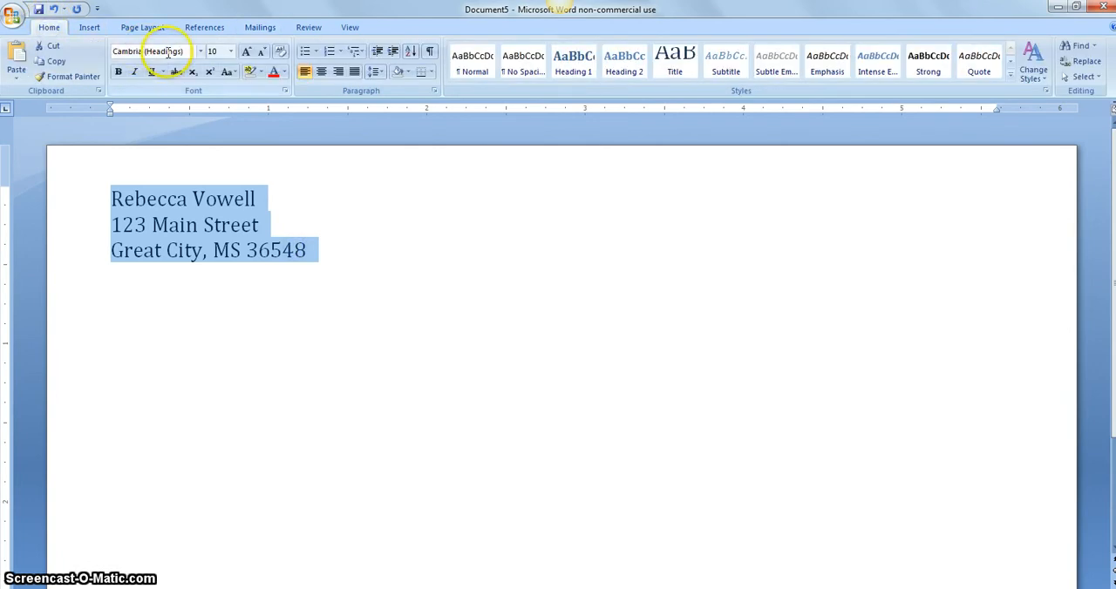
pyautogui.click(261, 53)
pyautogui.click(262, 52)
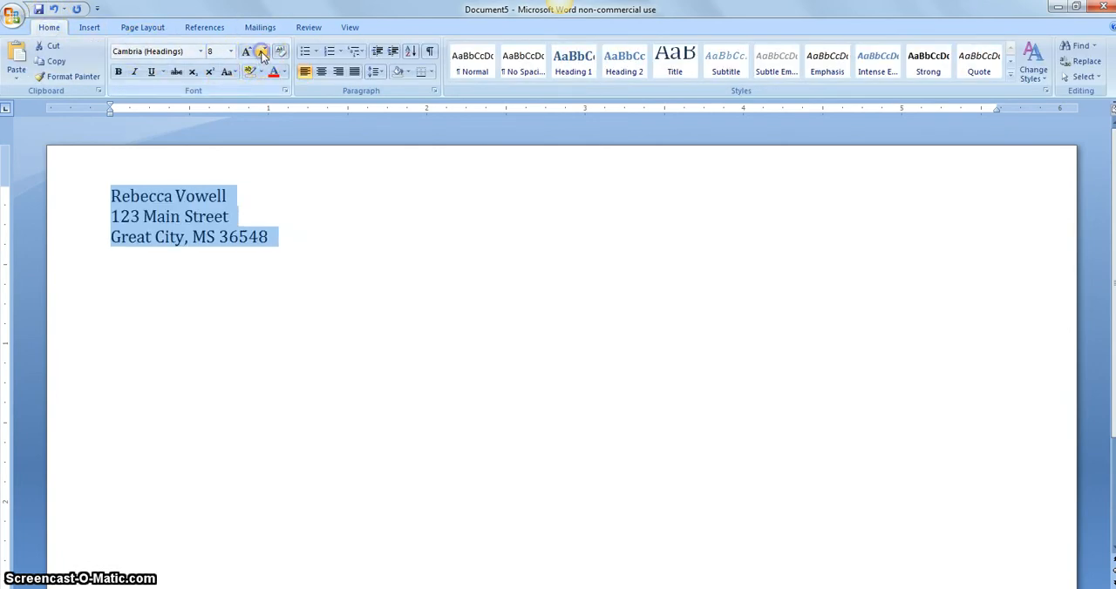
pyautogui.click(190, 52)
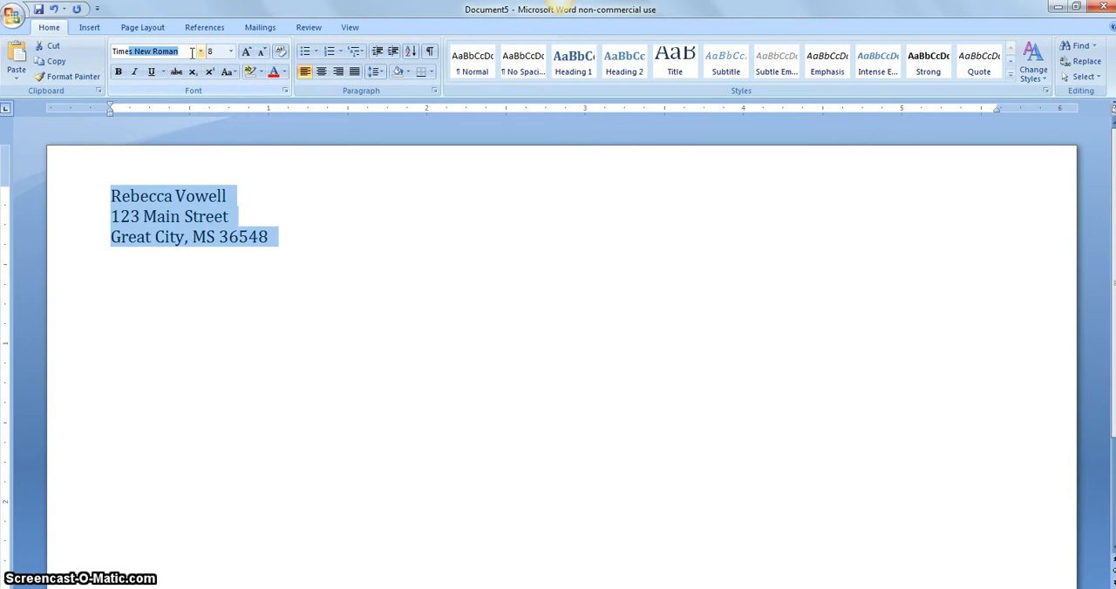
pyautogui.write('Times')
pyautogui.press('Tab')
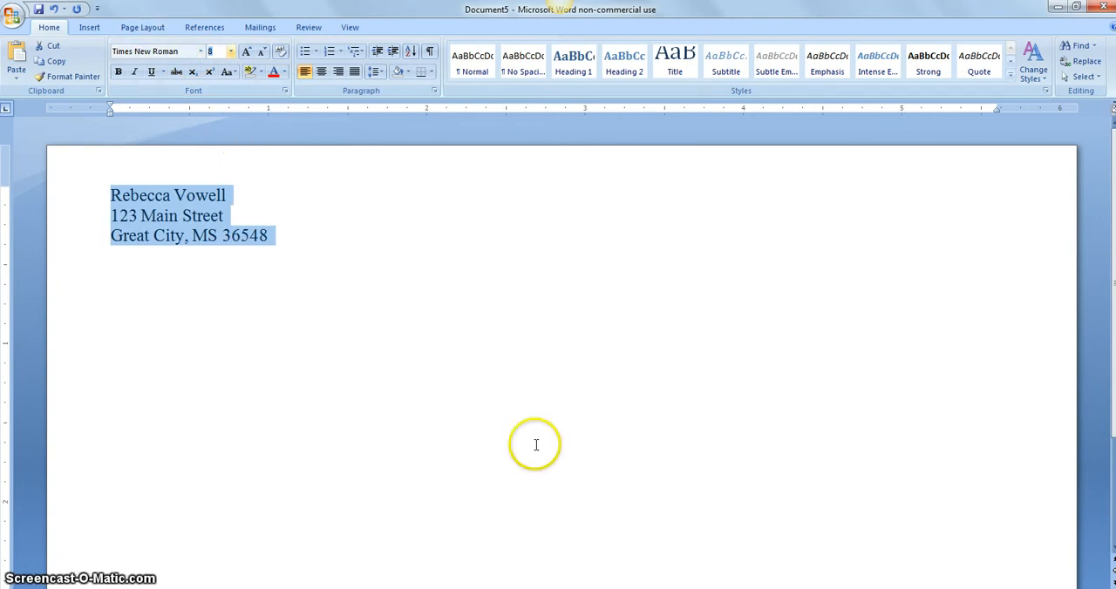
# With the cursor in the delivery address area, use the Manufacturers table of SecondStoryOriginals_practice from the desktop's IT 692 folder as the recipient list.
pyautogui.click(567, 430)
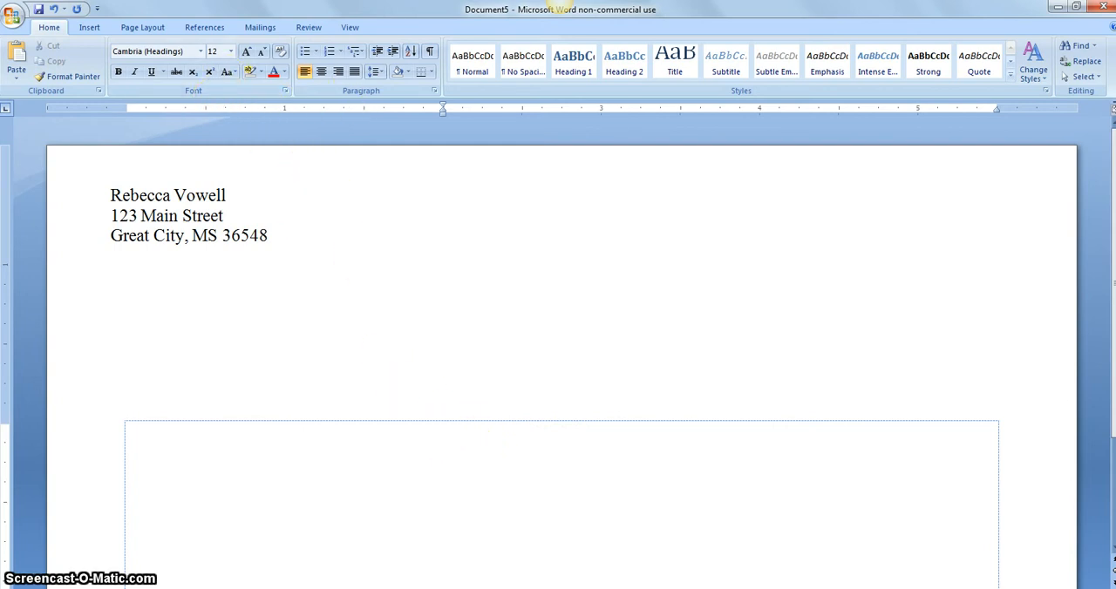
pyautogui.click(253, 32)
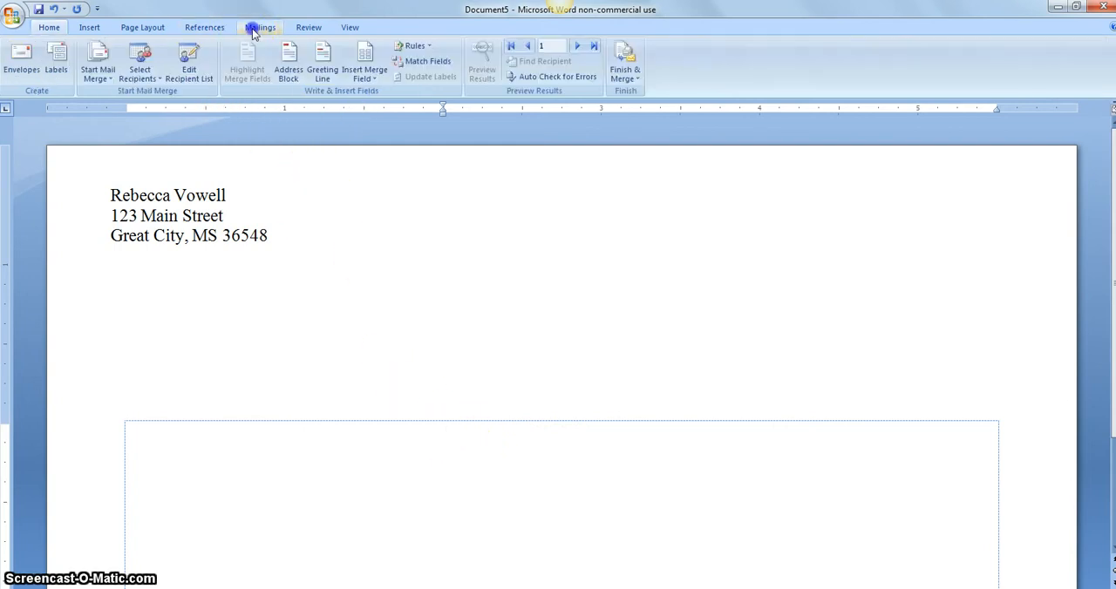
pyautogui.click(149, 76)
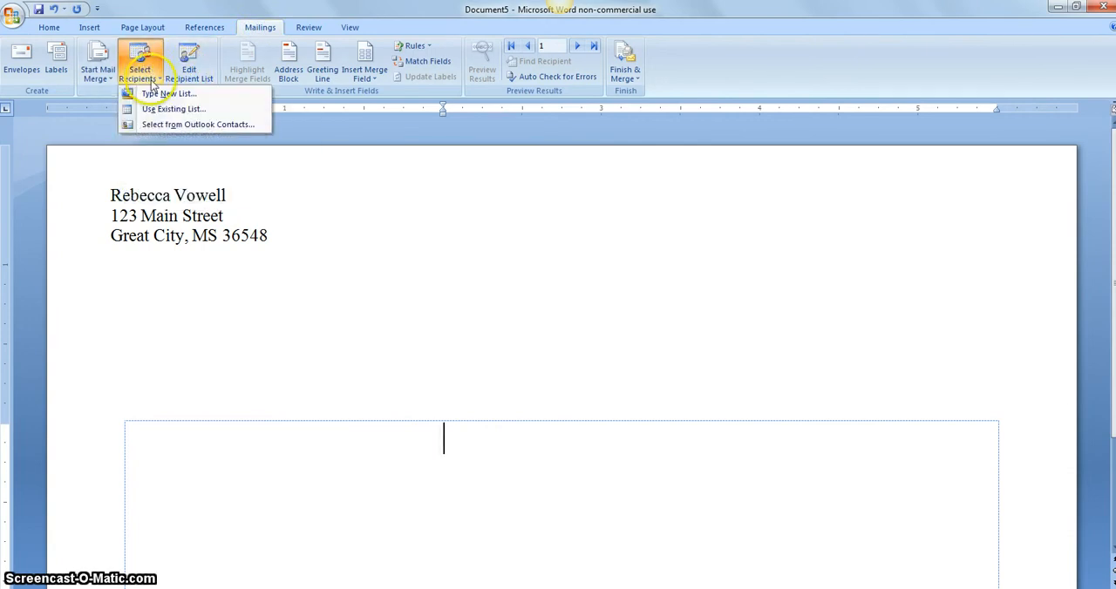
pyautogui.click(161, 109)
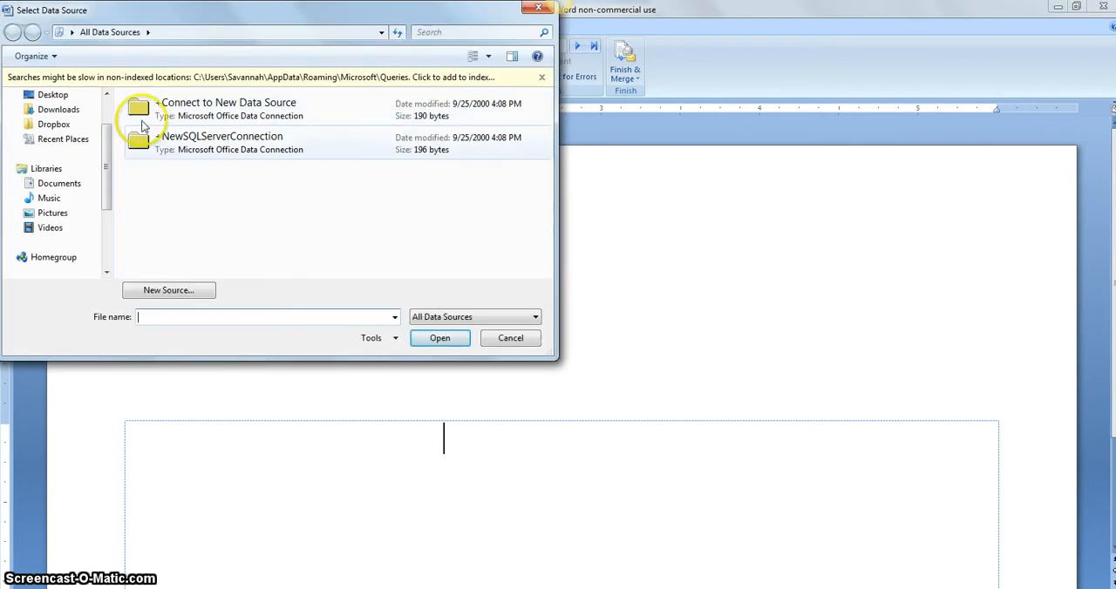
pyautogui.scroll(1, 109, 144)
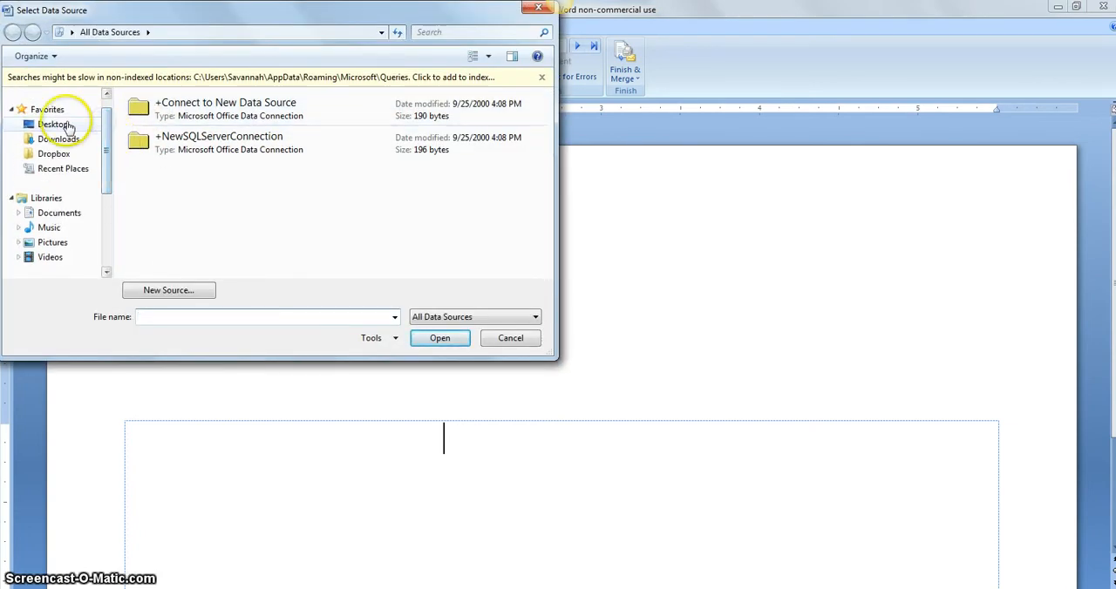
pyautogui.click(69, 127)
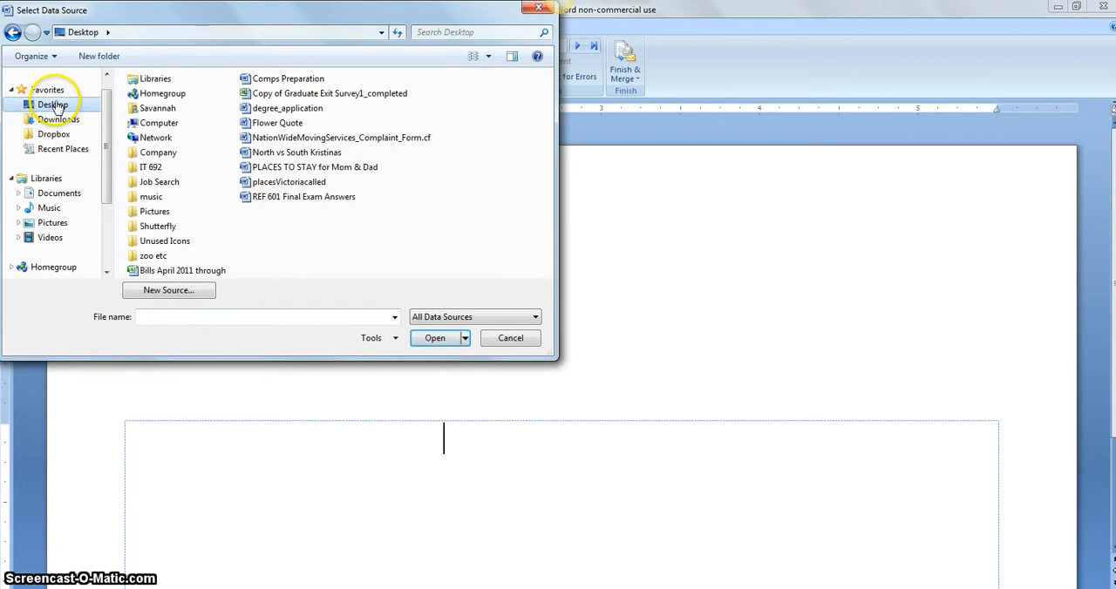
pyautogui.doubleClick(146, 167)
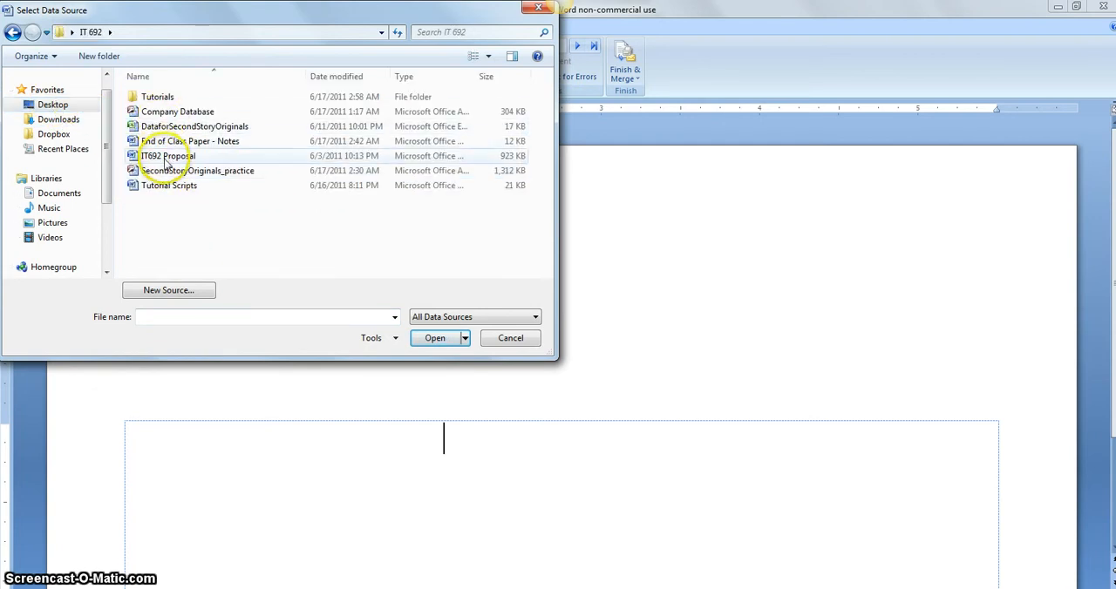
pyautogui.doubleClick(157, 171)
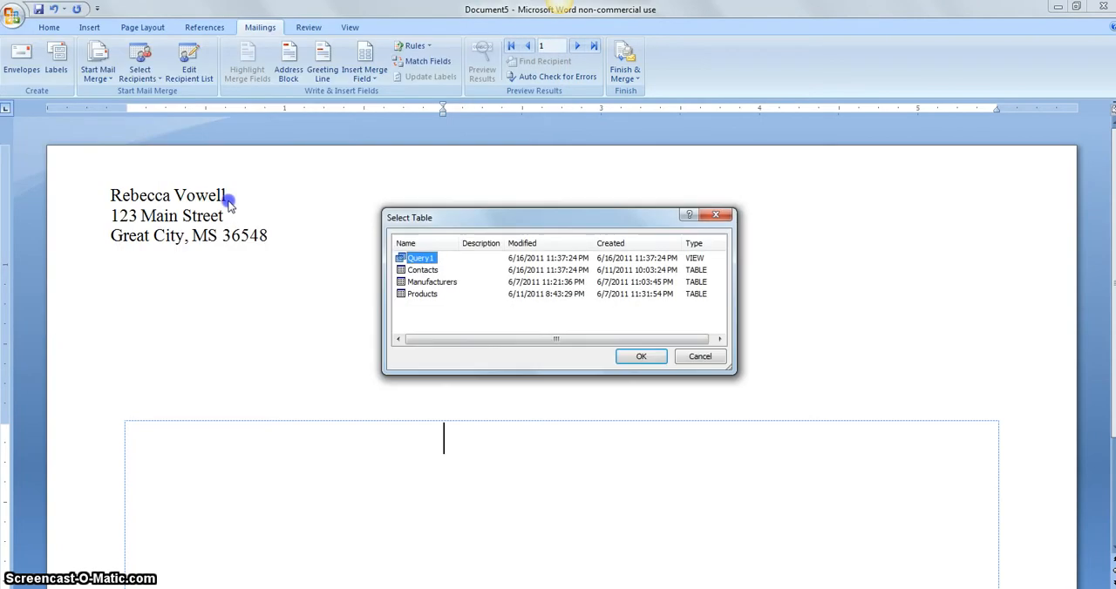
pyautogui.doubleClick(445, 284)
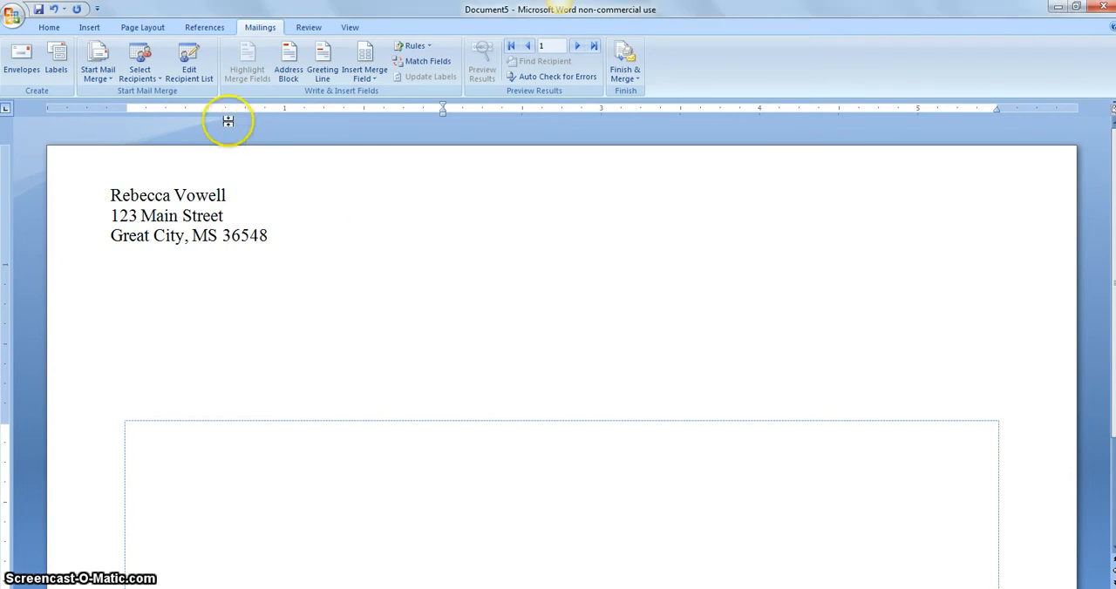
# Review the merge recipients, their inclusion check boxes and the Zip column's sort and filter options, keeping every recipient included.
pyautogui.click(195, 81)
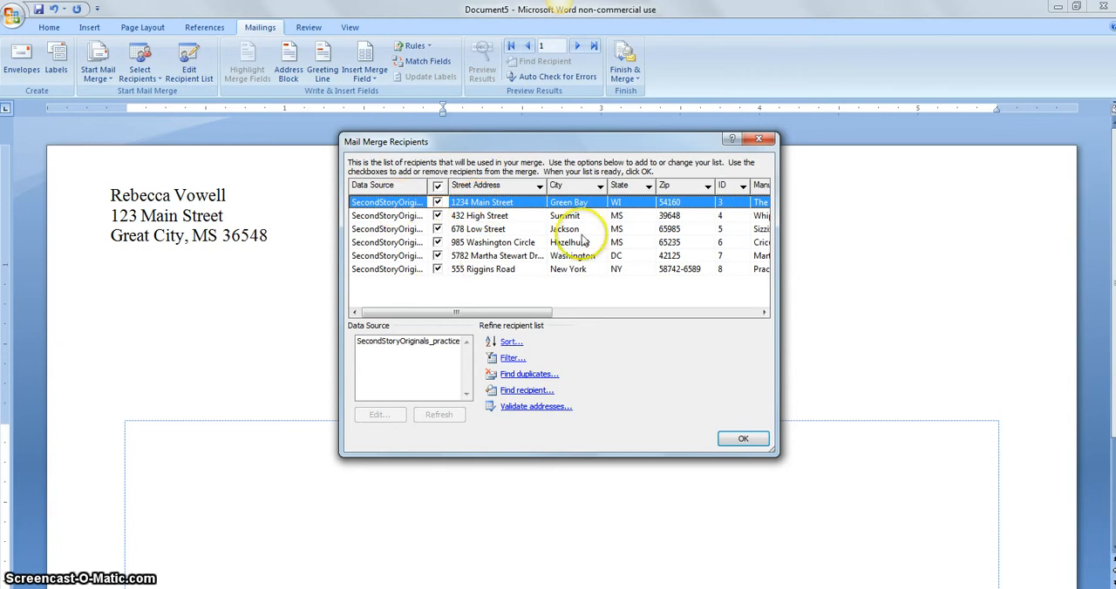
pyautogui.click(440, 217)
pyautogui.click(436, 215)
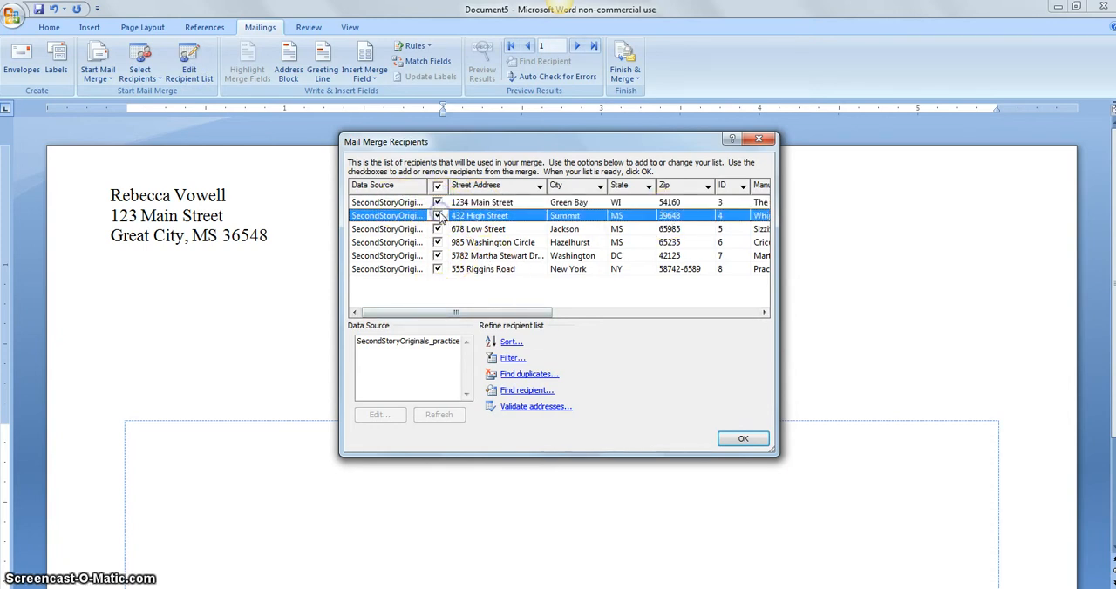
pyautogui.moveTo(428, 315); pyautogui.dragTo(514, 312)
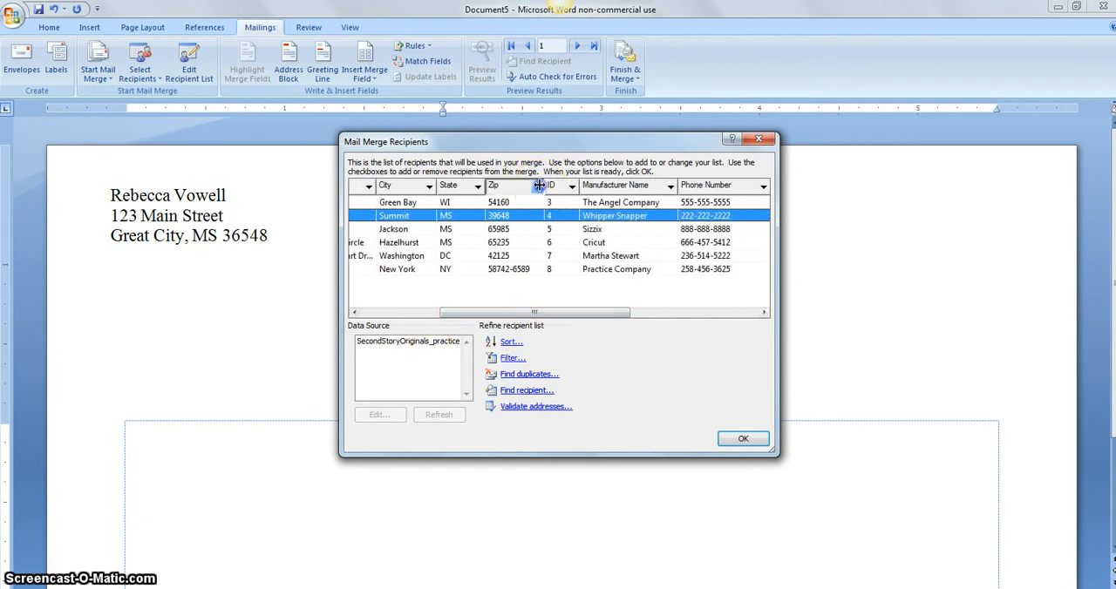
pyautogui.click(536, 187)
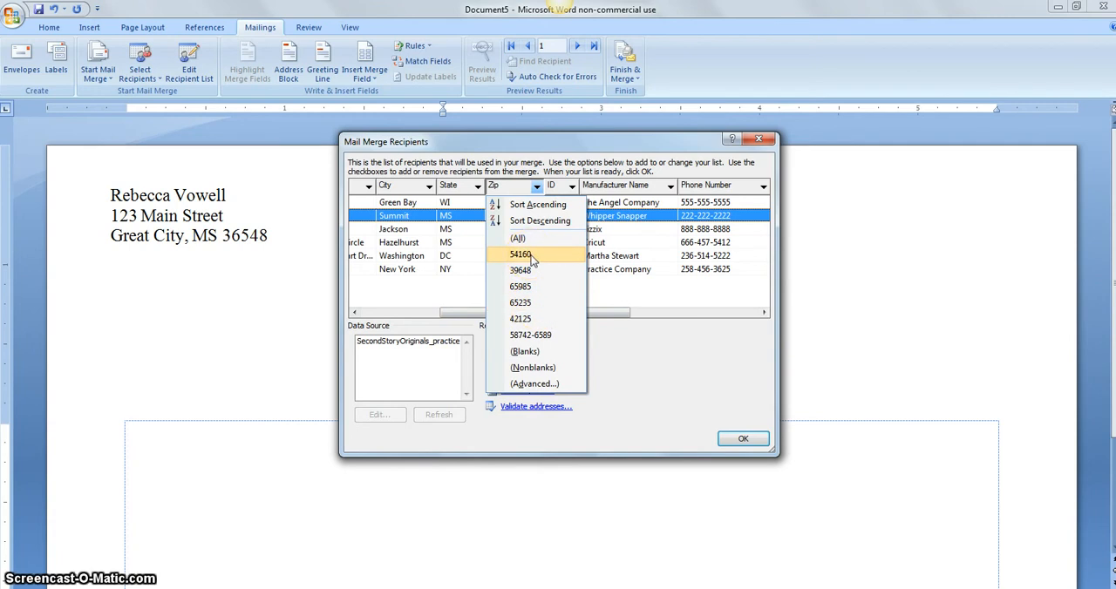
pyautogui.click(523, 141)
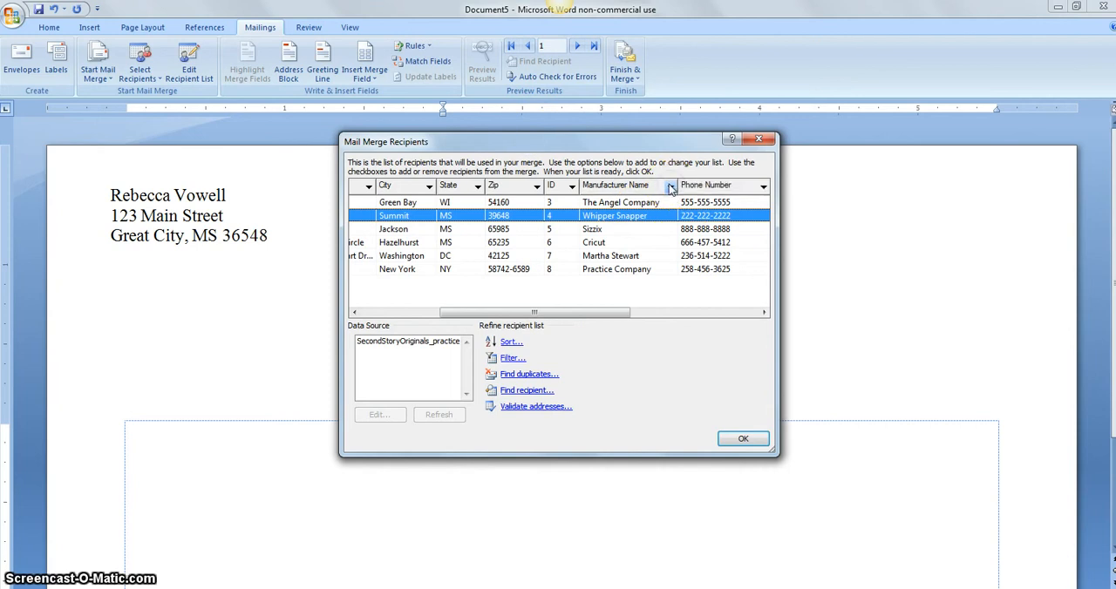
pyautogui.moveTo(550, 314); pyautogui.dragTo(413, 315)
pyautogui.click(739, 441)
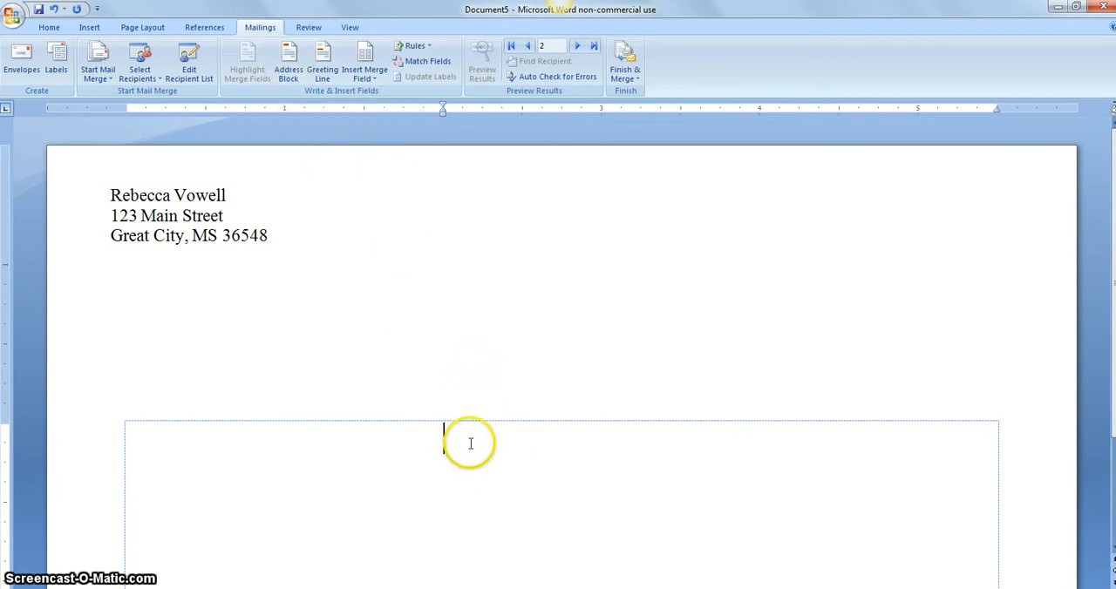
# Insert an address block in the delivery address area, matching its First Name field to Manufacturer Name.
pyautogui.click(288, 77)
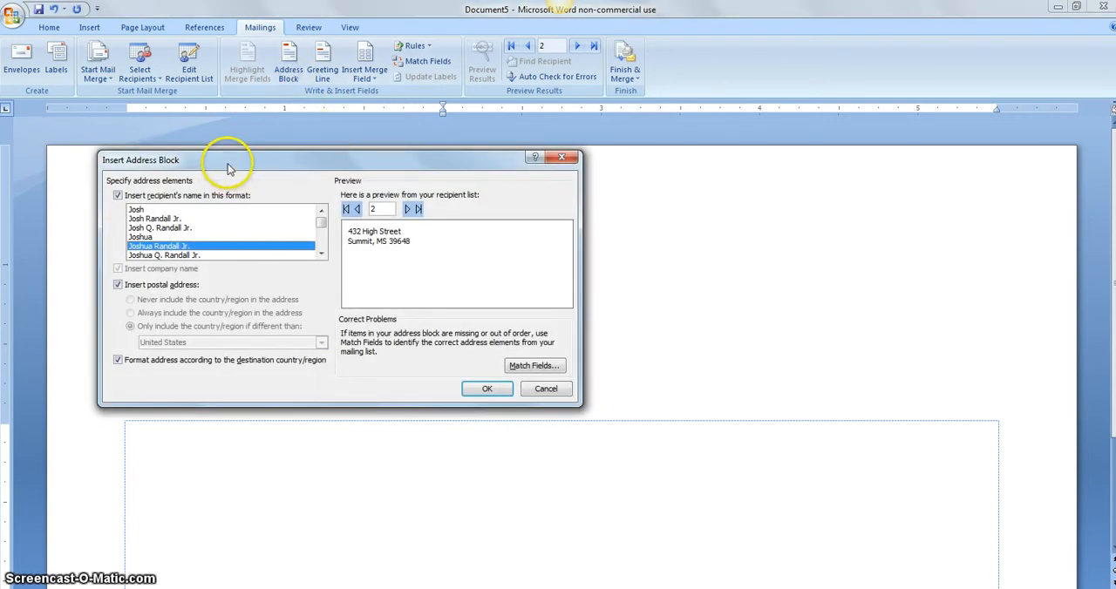
pyautogui.moveTo(229, 166); pyautogui.dragTo(345, 154)
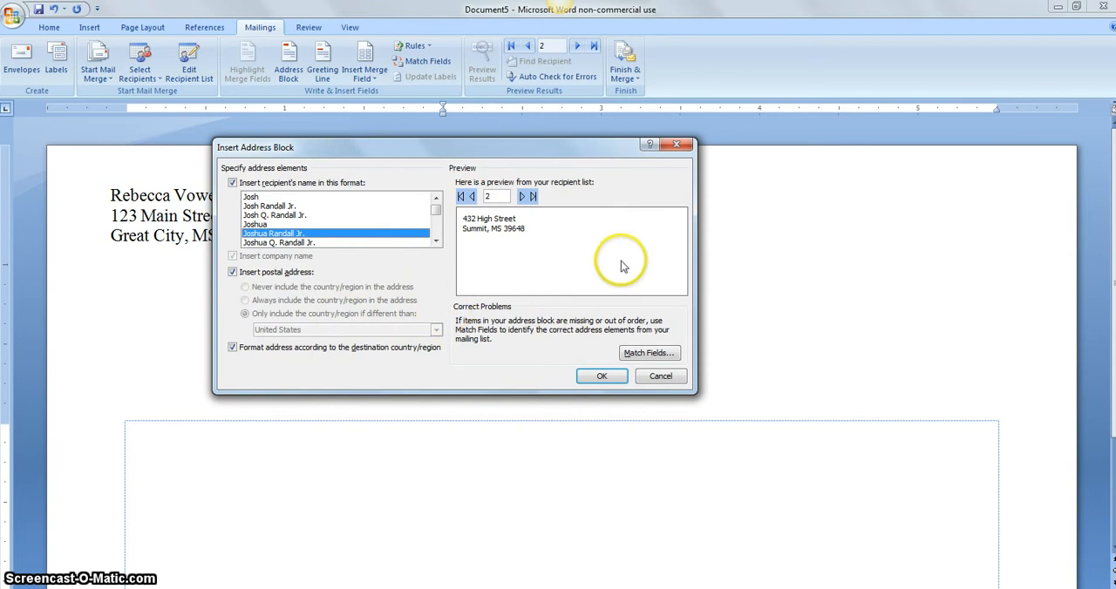
pyautogui.click(646, 354)
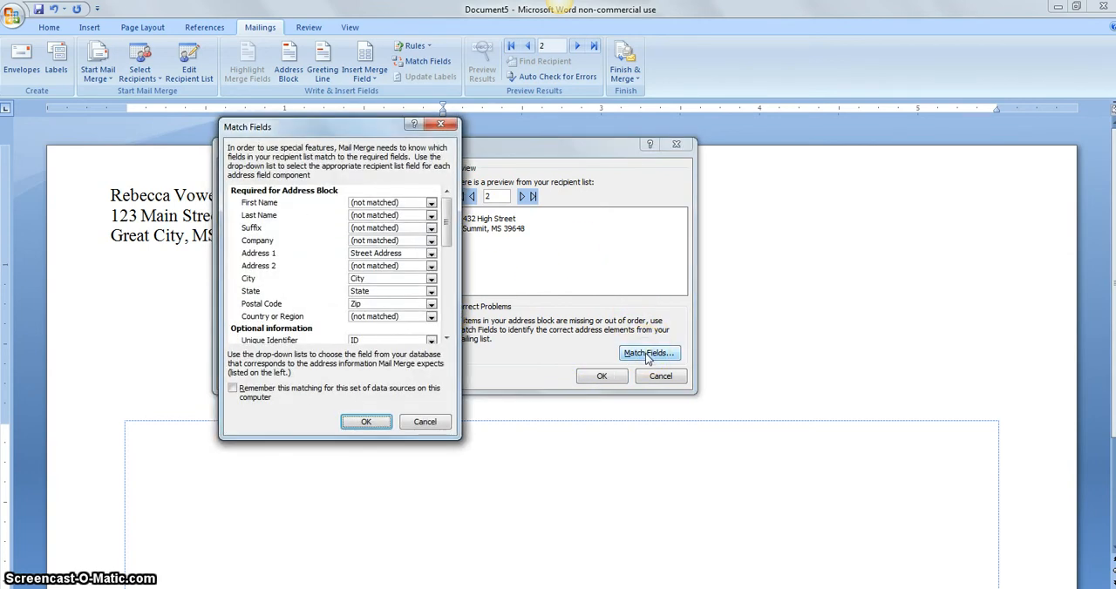
pyautogui.click(423, 203)
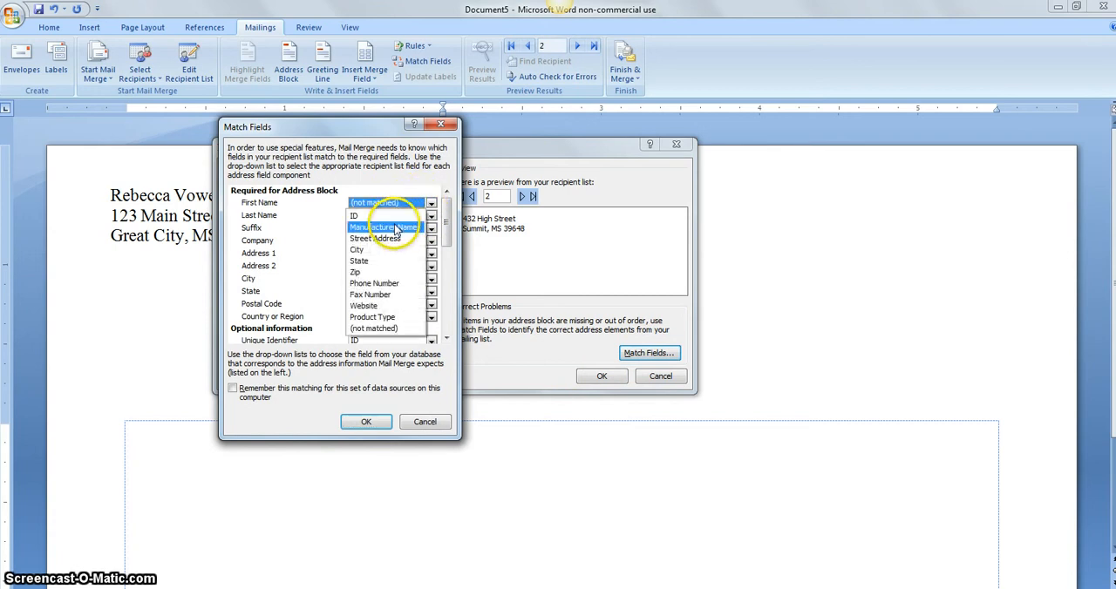
pyautogui.click(394, 227)
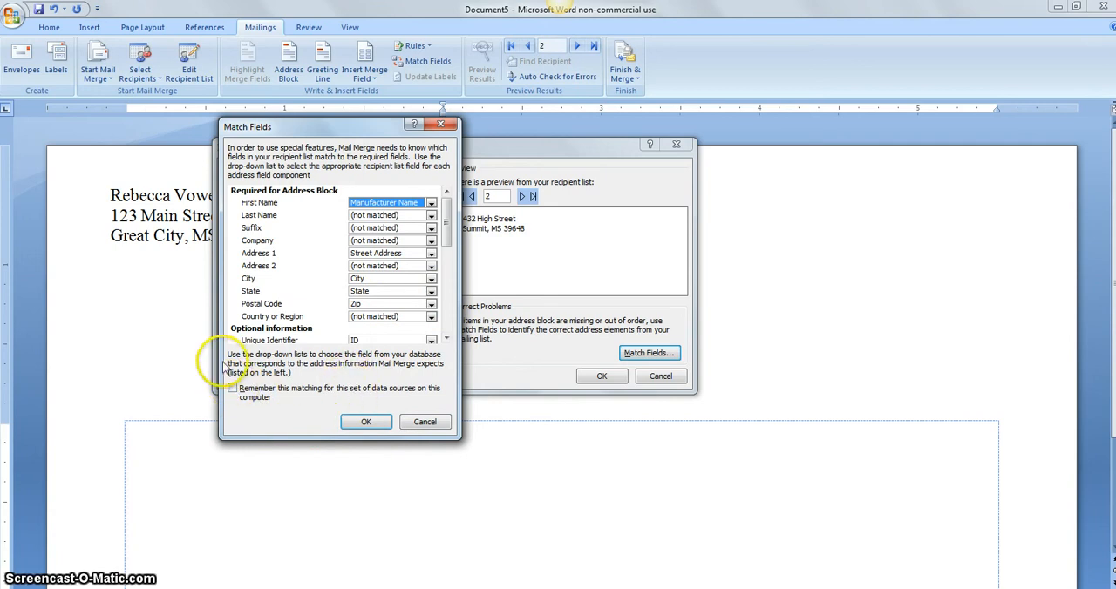
pyautogui.click(359, 423)
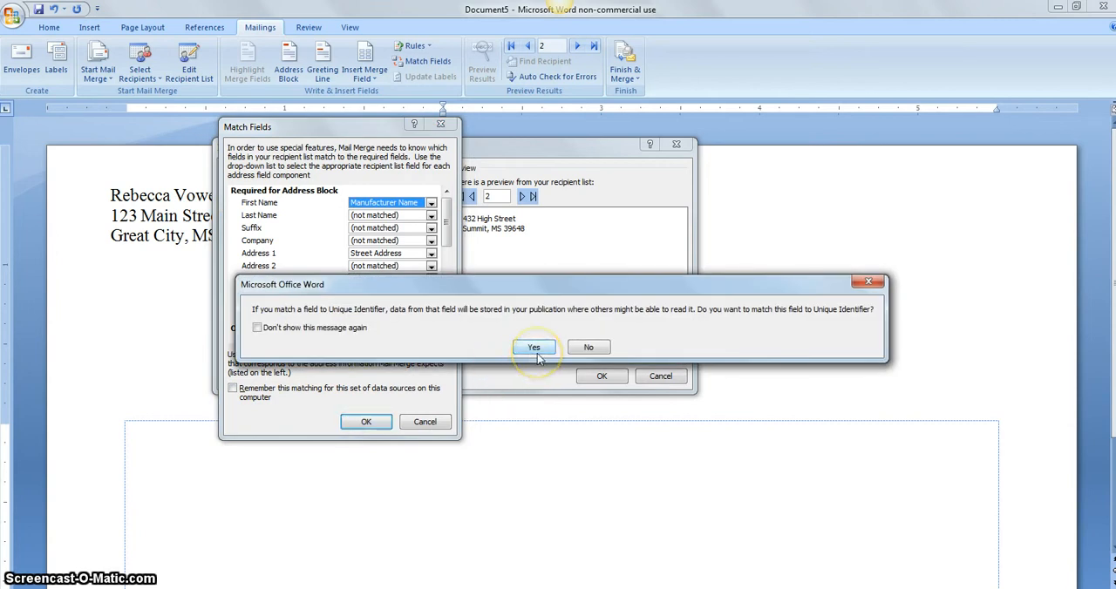
pyautogui.click(582, 348)
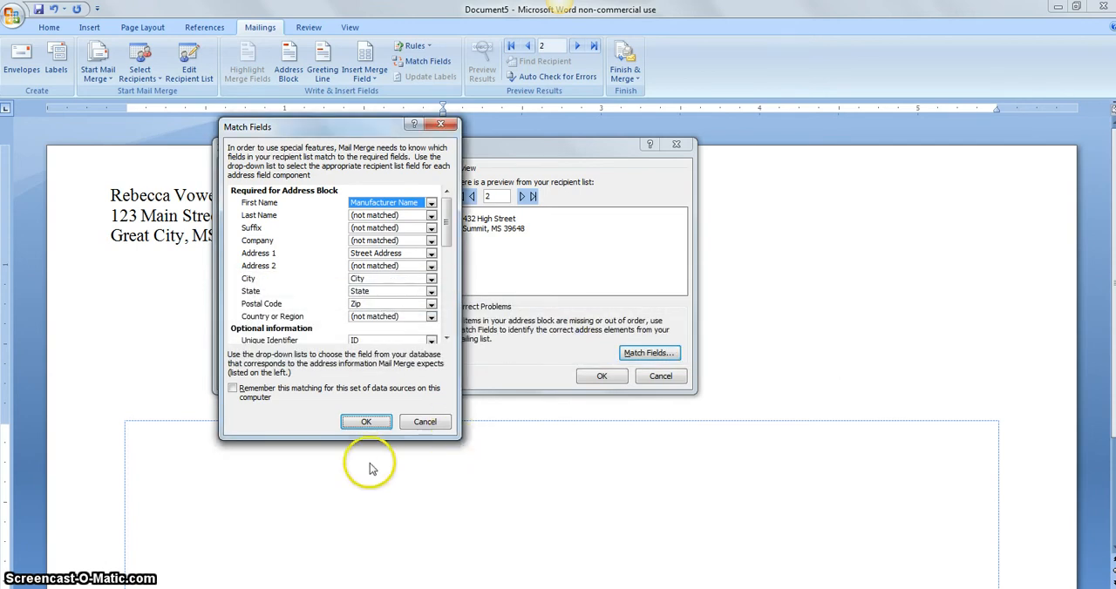
pyautogui.click(367, 423)
pyautogui.click(467, 343)
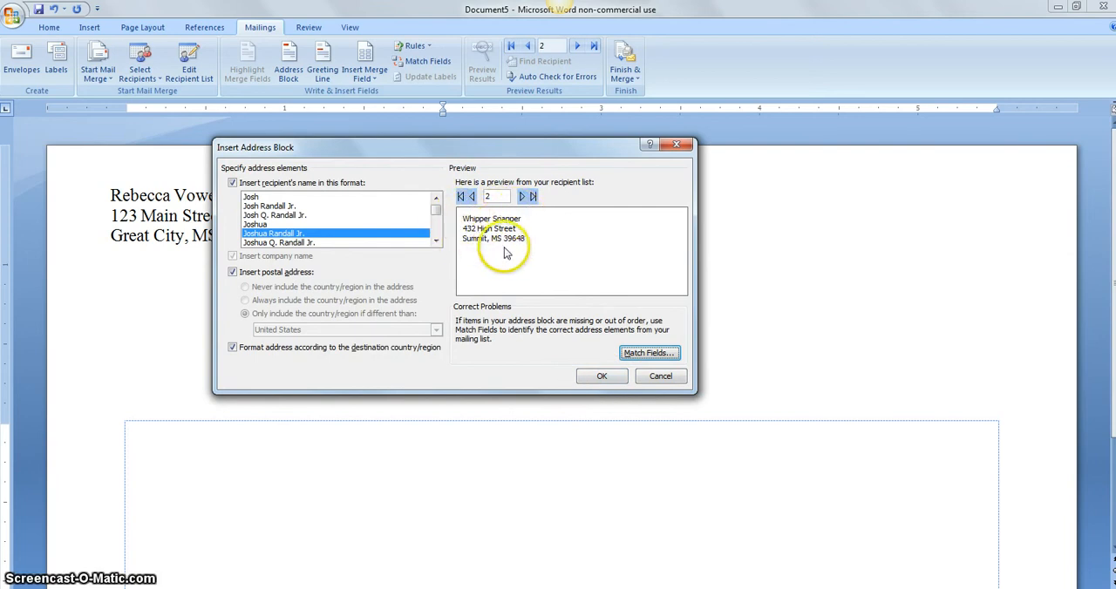
pyautogui.click(600, 379)
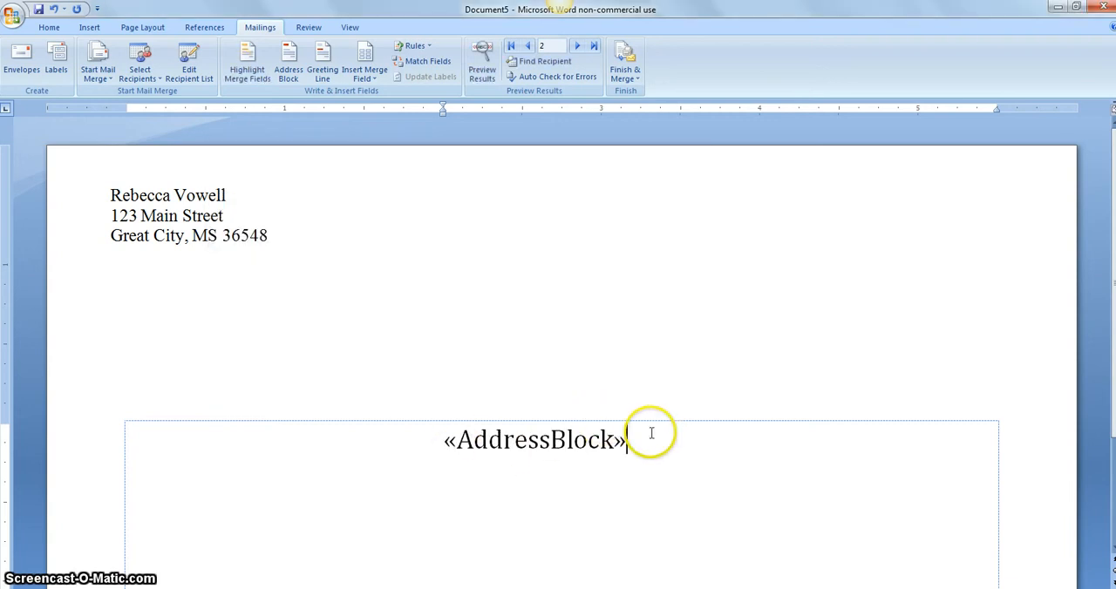
# Format the address block field in Times New Roman at size 11.
pyautogui.moveTo(483, 432); pyautogui.dragTo(421, 426)
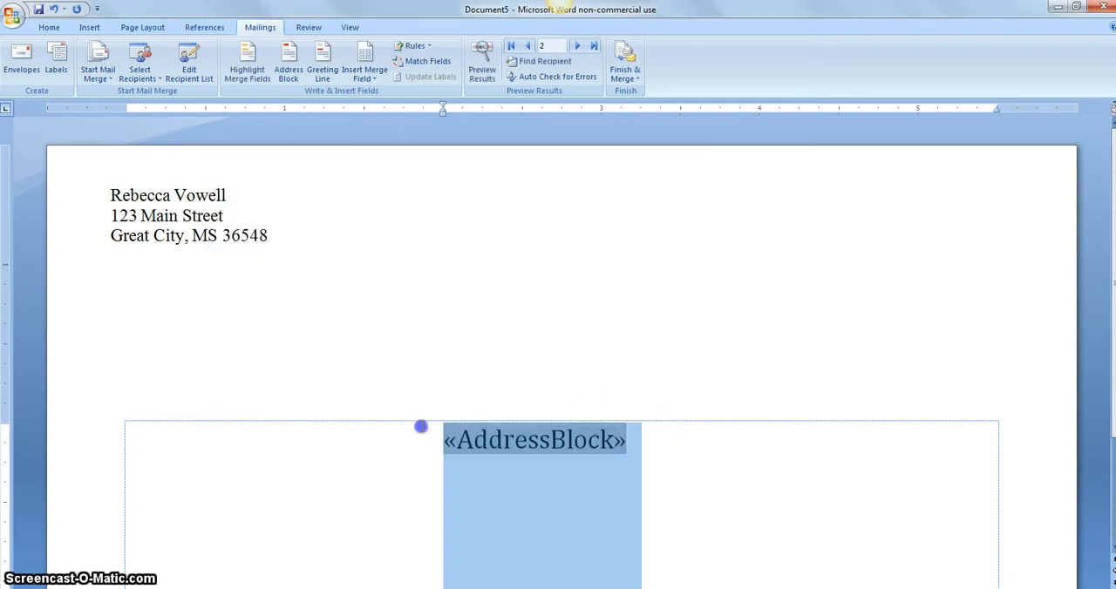
pyautogui.click(49, 27)
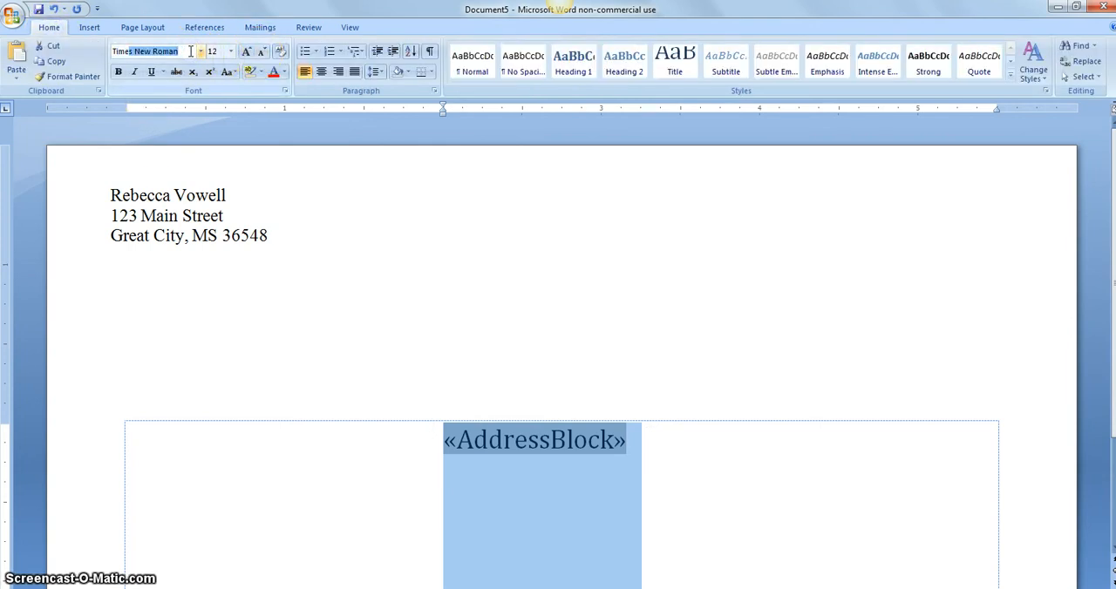
pyautogui.click(190, 52)
pyautogui.write('Times')
pyautogui.press('Tab')
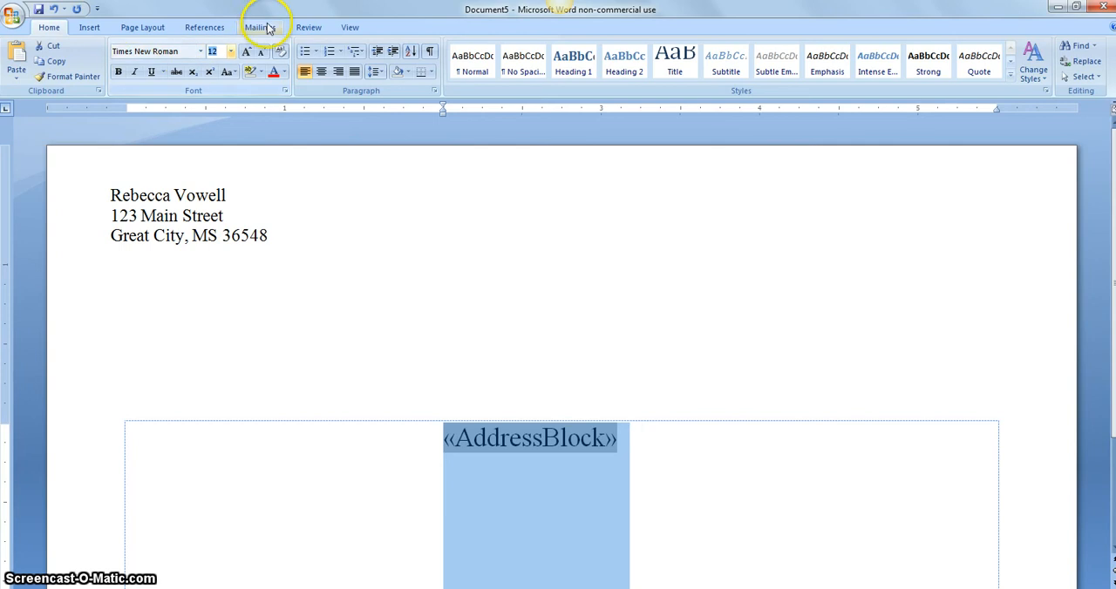
pyautogui.click(264, 53)
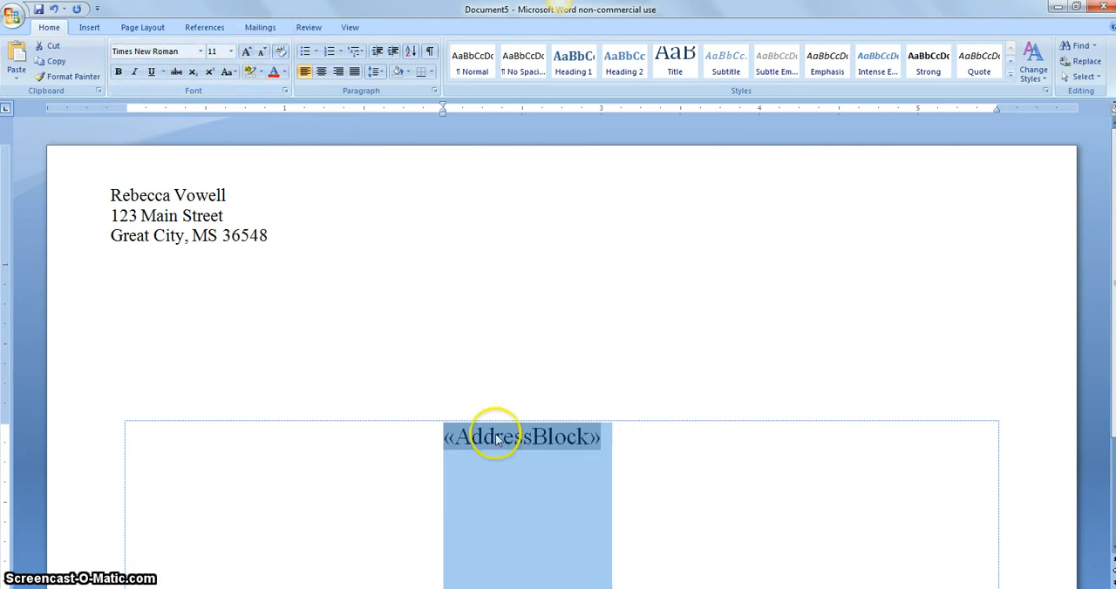
pyautogui.click(513, 462)
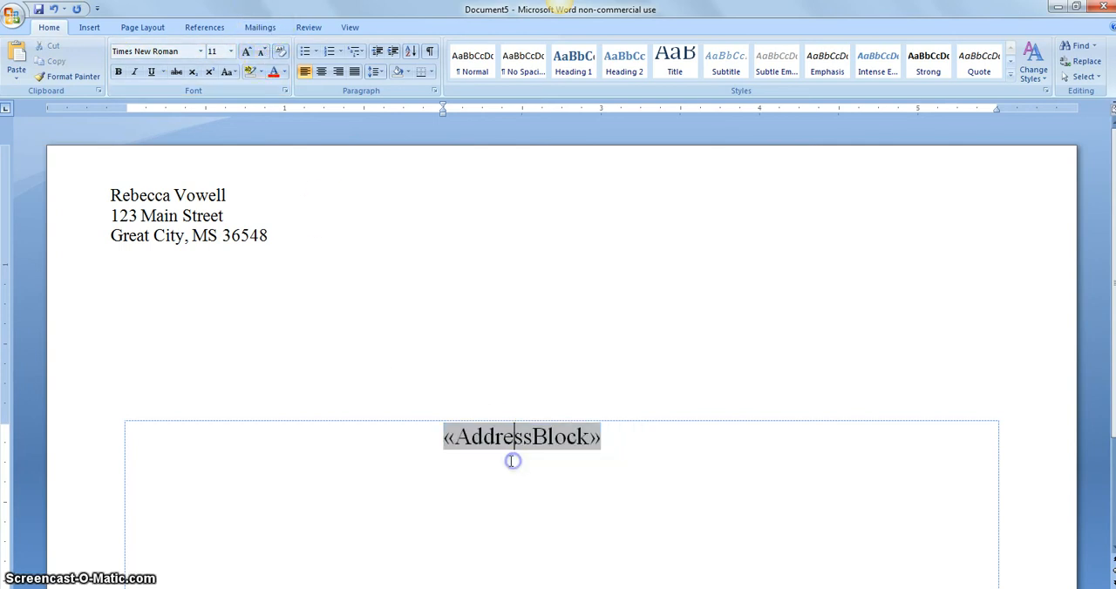
# Merge all records into individual envelopes in a new document and check every merged envelope.
pyautogui.click(260, 28)
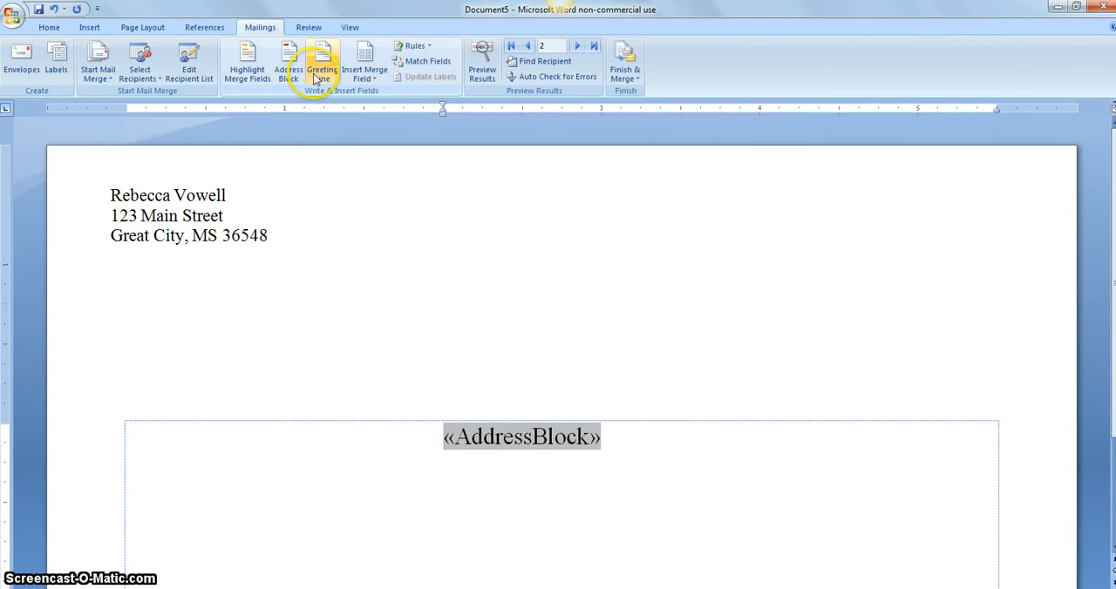
pyautogui.click(625, 76)
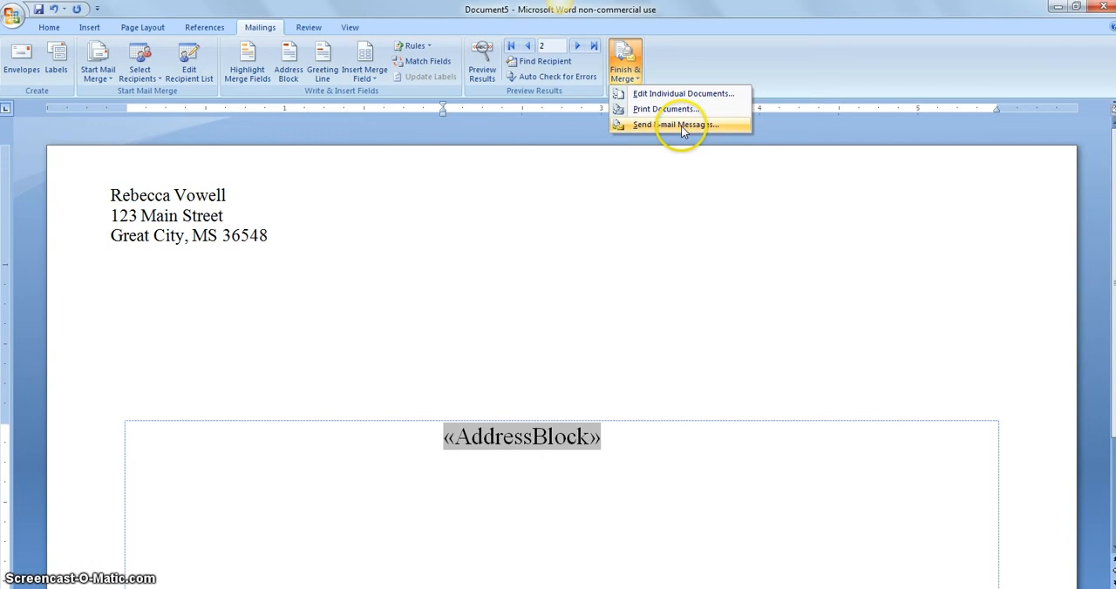
pyautogui.click(678, 95)
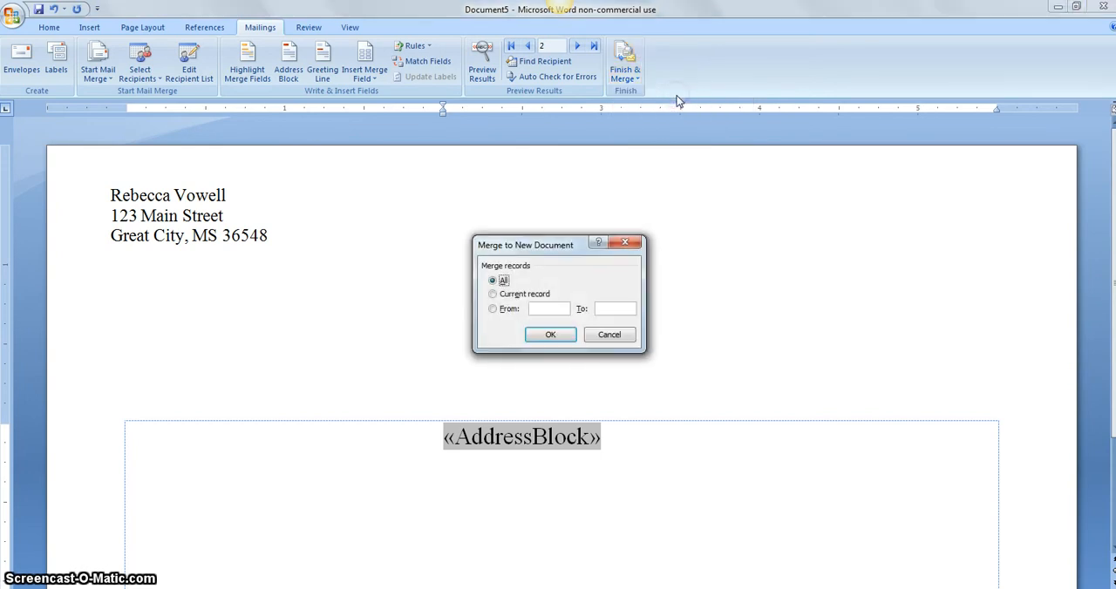
pyautogui.click(542, 334)
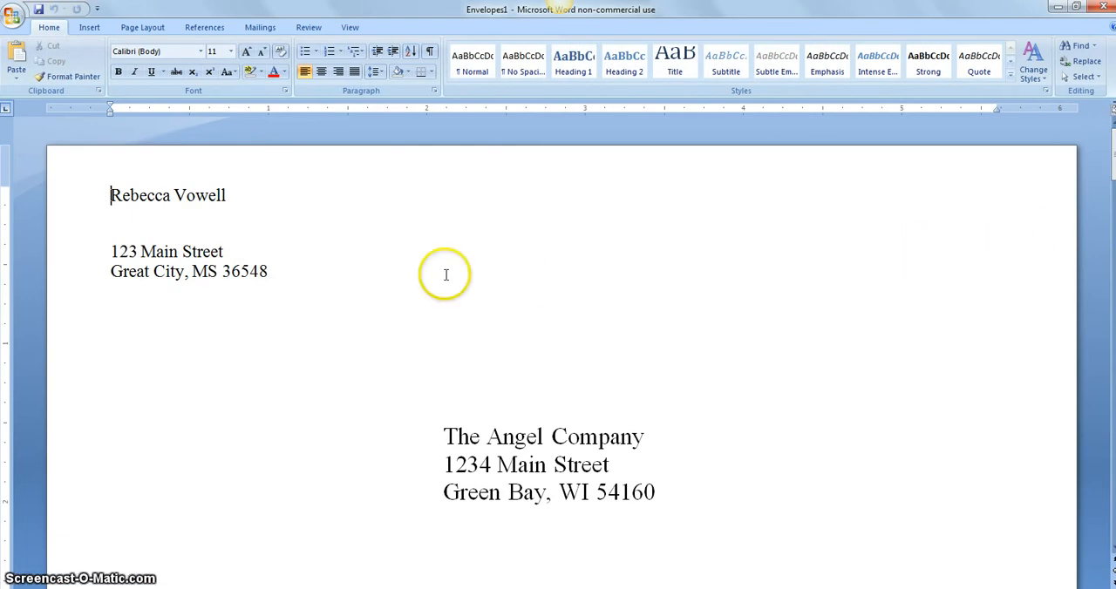
pyautogui.scroll(-10, 158, 234)
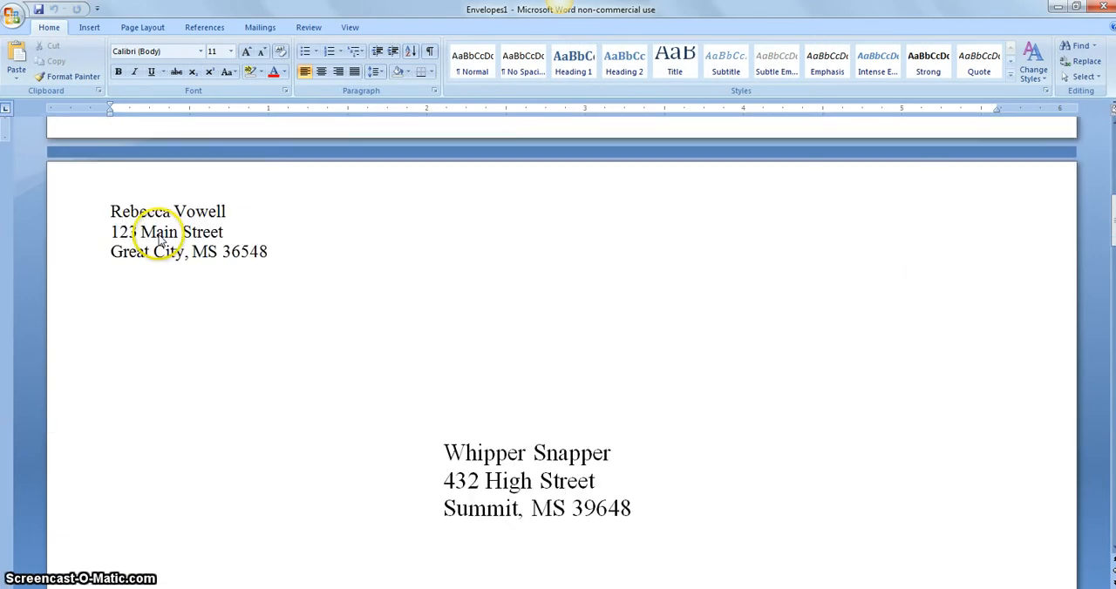
pyautogui.scroll(-15, 160, 236)
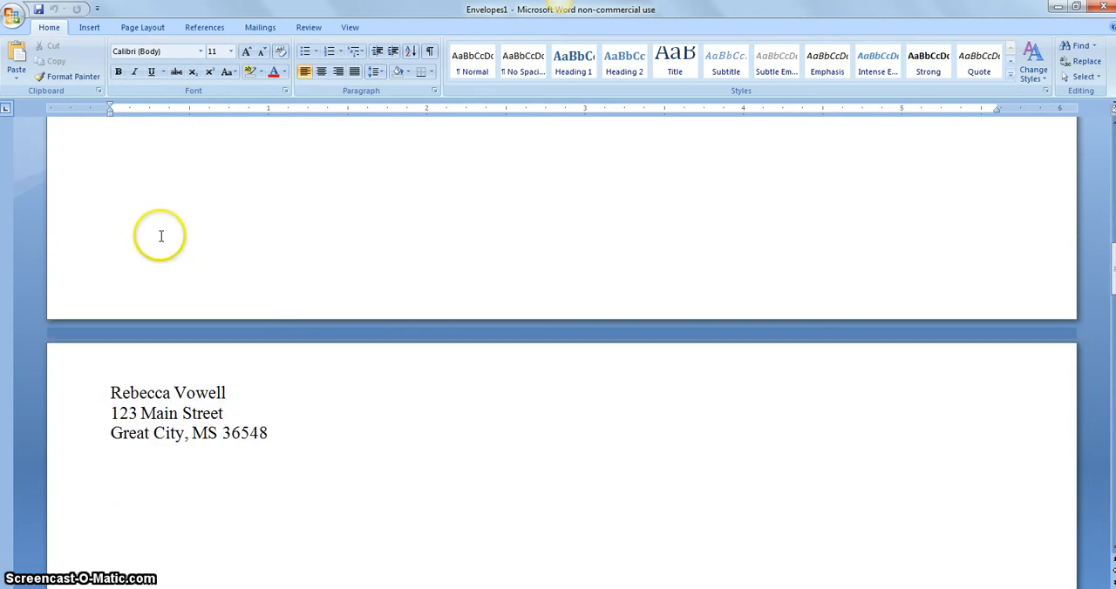
pyautogui.scroll(-15, 161, 237)
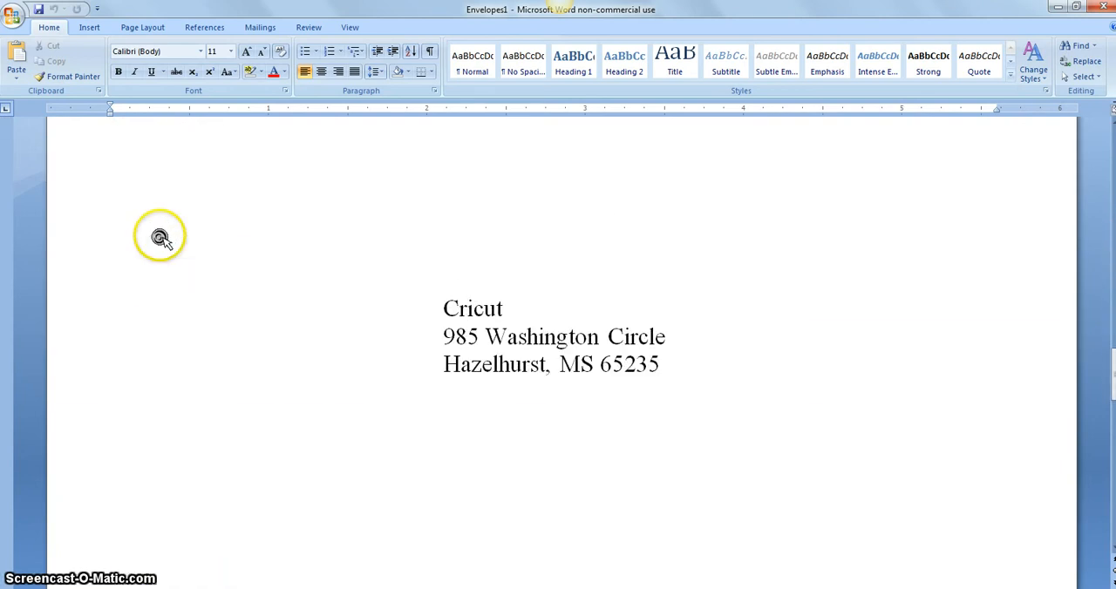
pyautogui.scroll(-15, 160, 237)
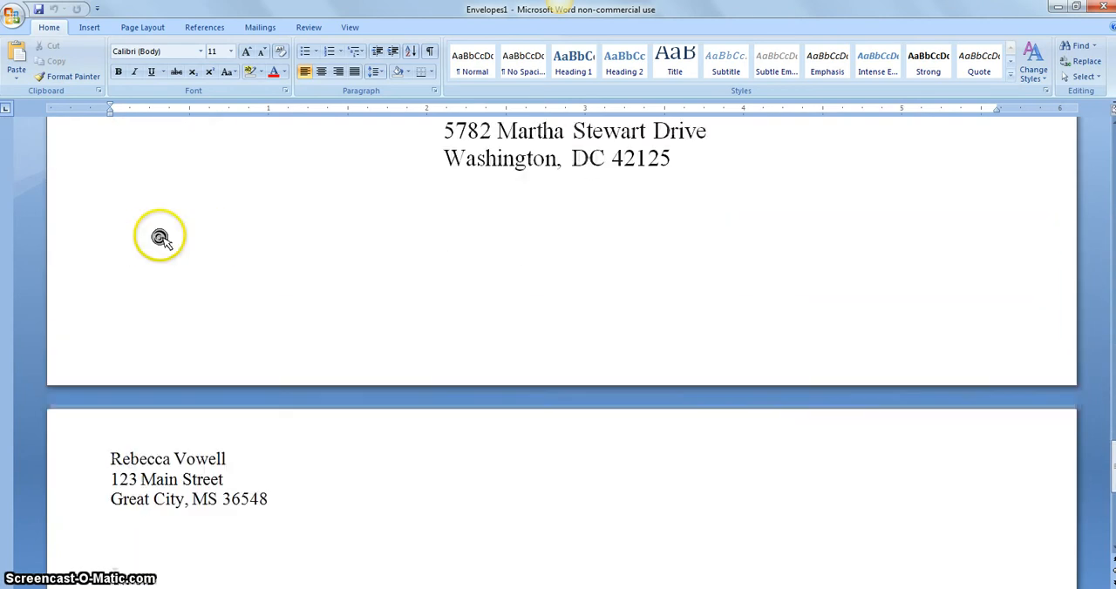
pyautogui.scroll(-5, 160, 239)
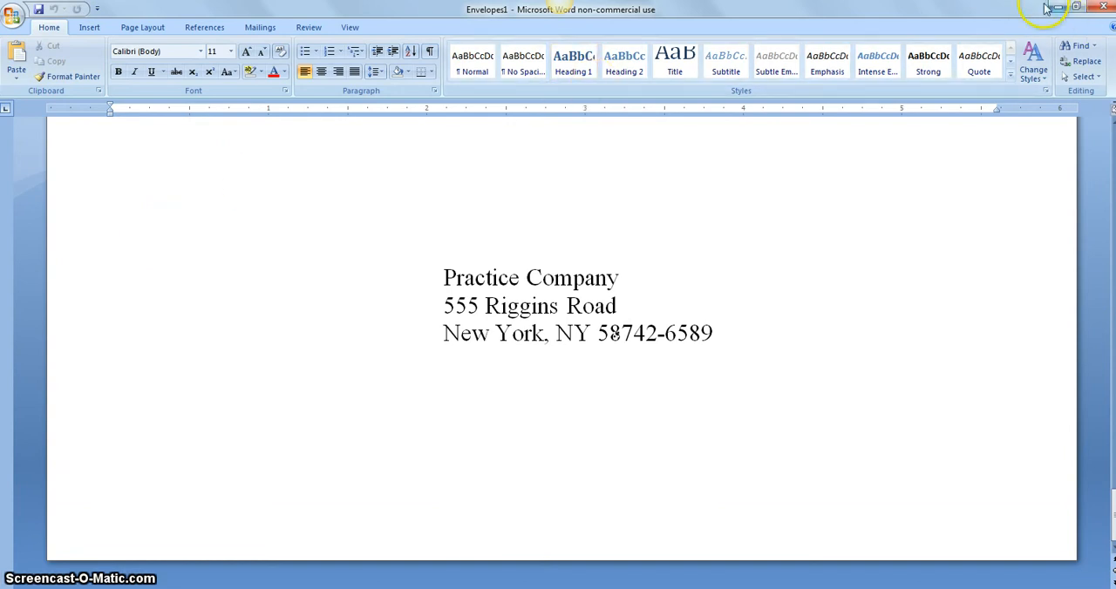
# Save the merged envelopes in the IT 692 folder as Manufactures_Christmas_Envelopes, and close the envelope merge template without saving it.
pyautogui.click(1105, 10)
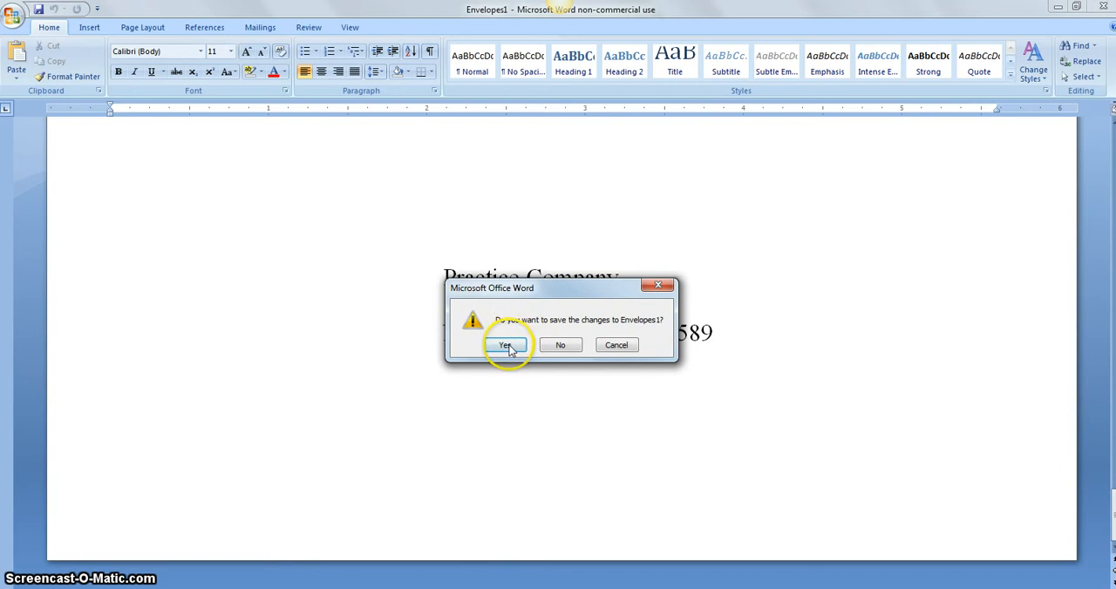
pyautogui.click(506, 345)
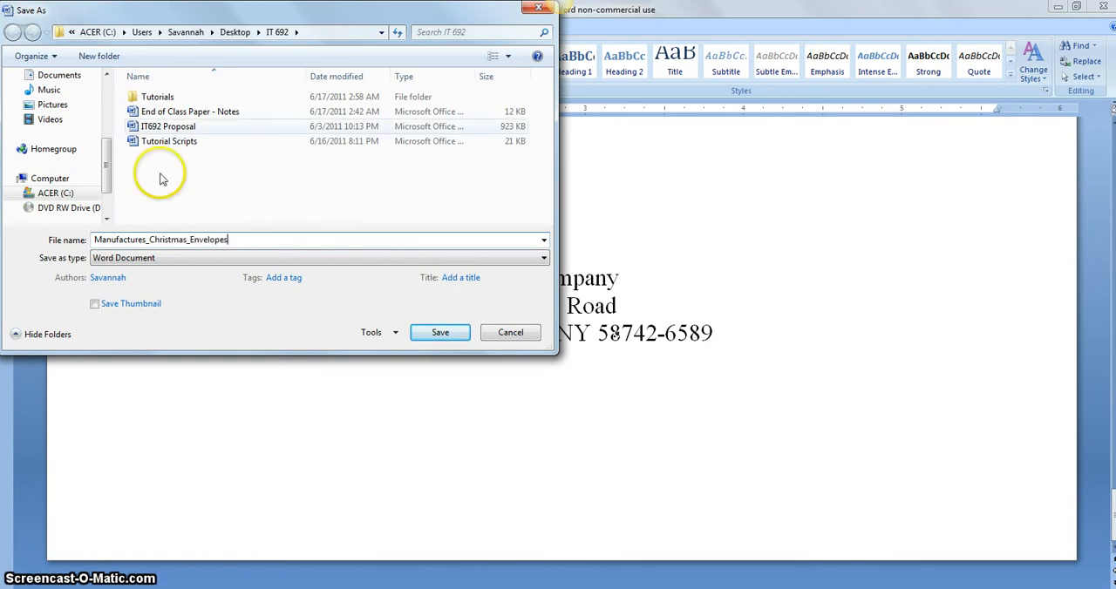
pyautogui.click(456, 334)
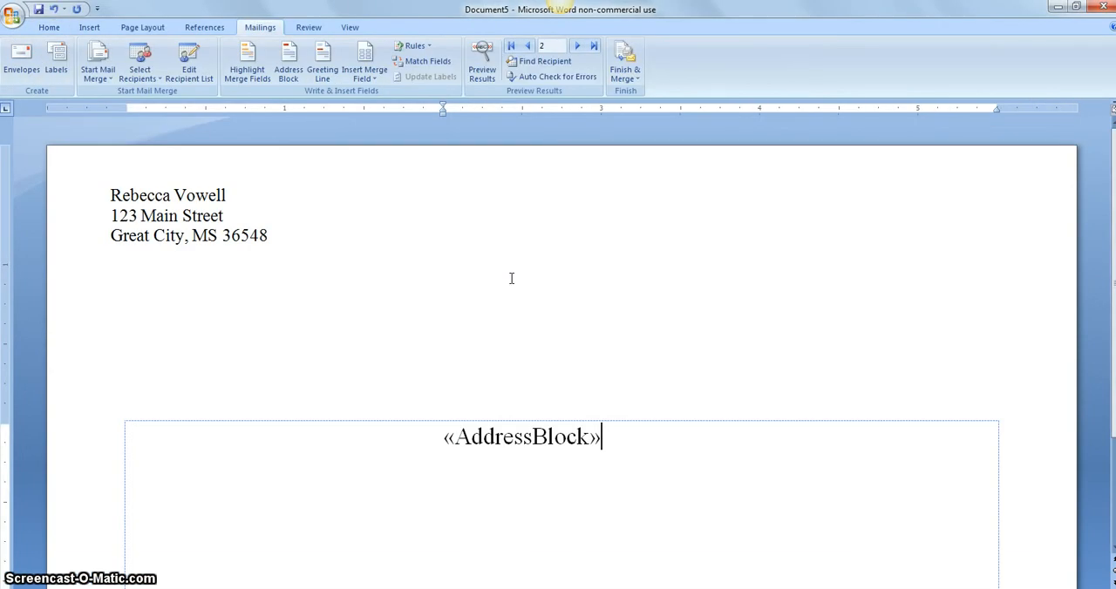
pyautogui.click(1103, 9)
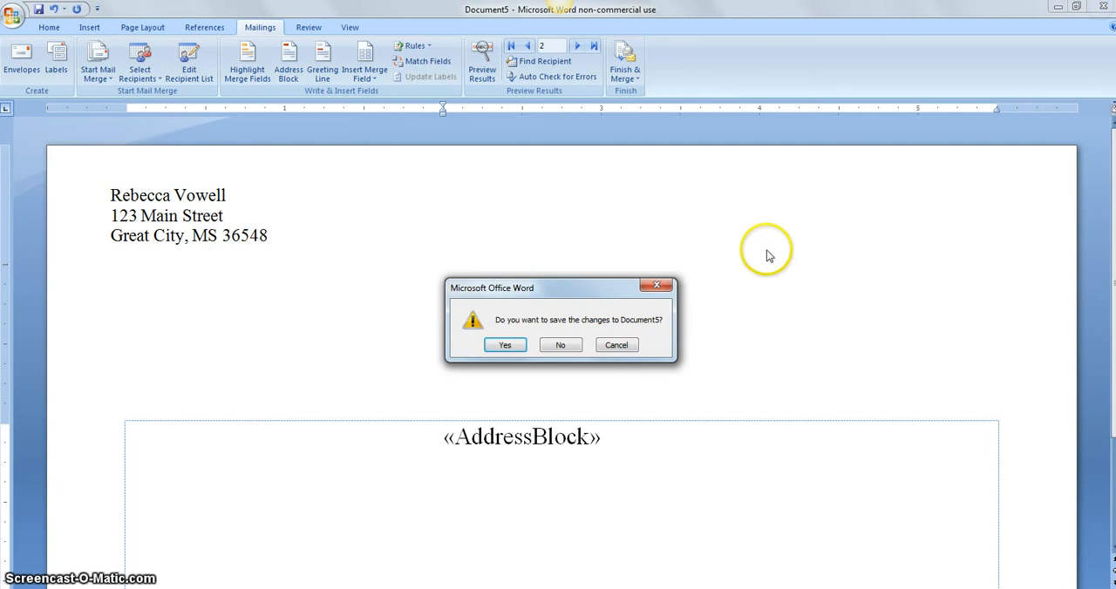
pyautogui.click(563, 345)
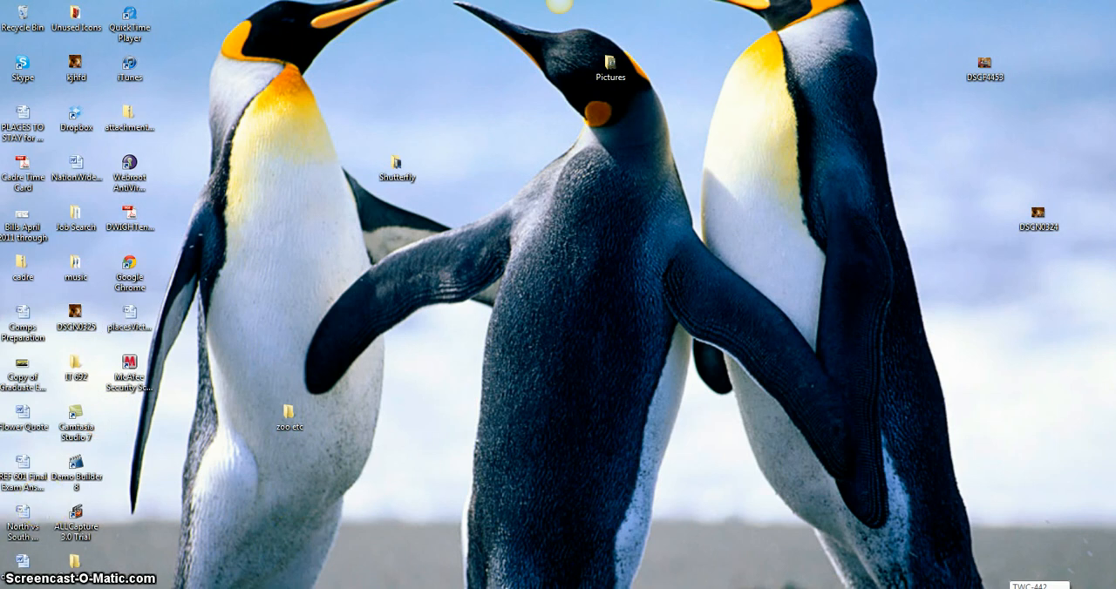
# Launch Microsoft Office Word 2007 with a new blank document and maximize its window.
pyautogui.click(19, 587)
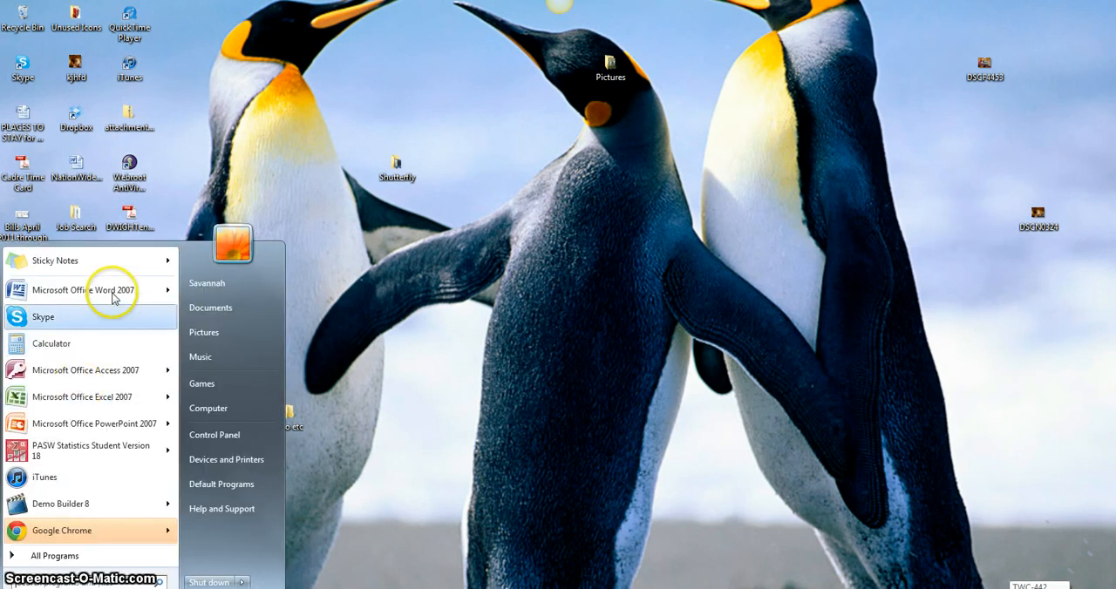
pyautogui.click(111, 291)
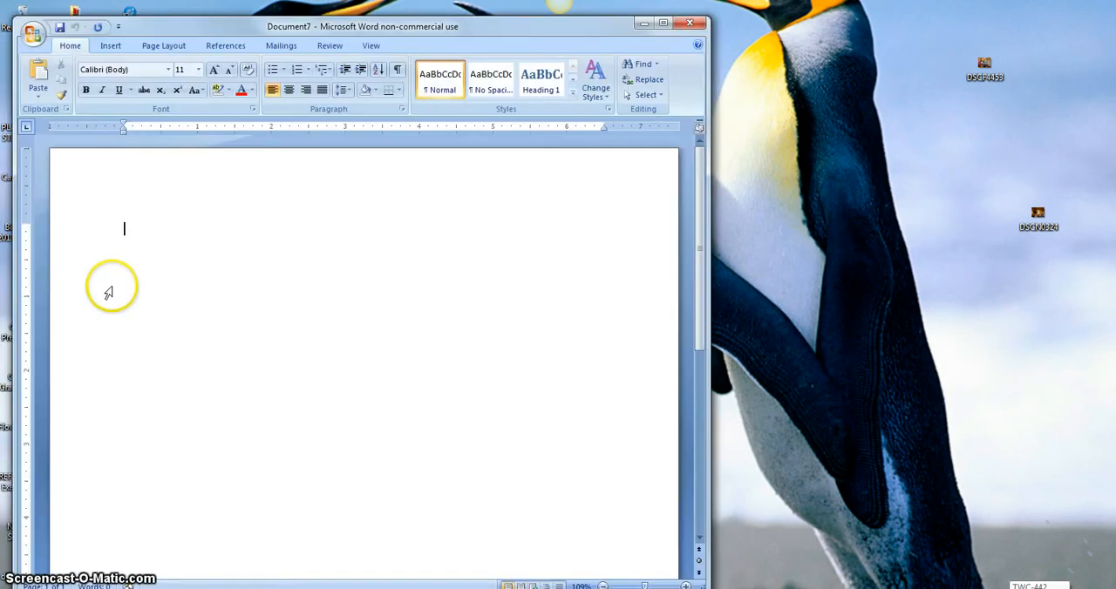
pyautogui.doubleClick(326, 27)
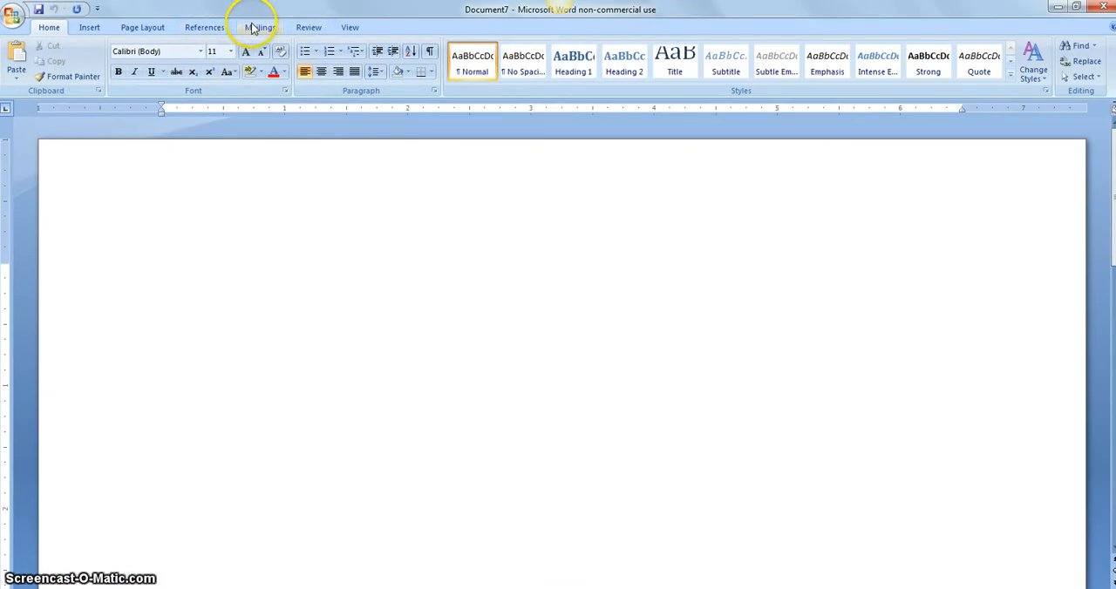
# Start a label mail merge using the Avery US Letter label with product number 5160.
pyautogui.click(252, 27)
pyautogui.click(98, 74)
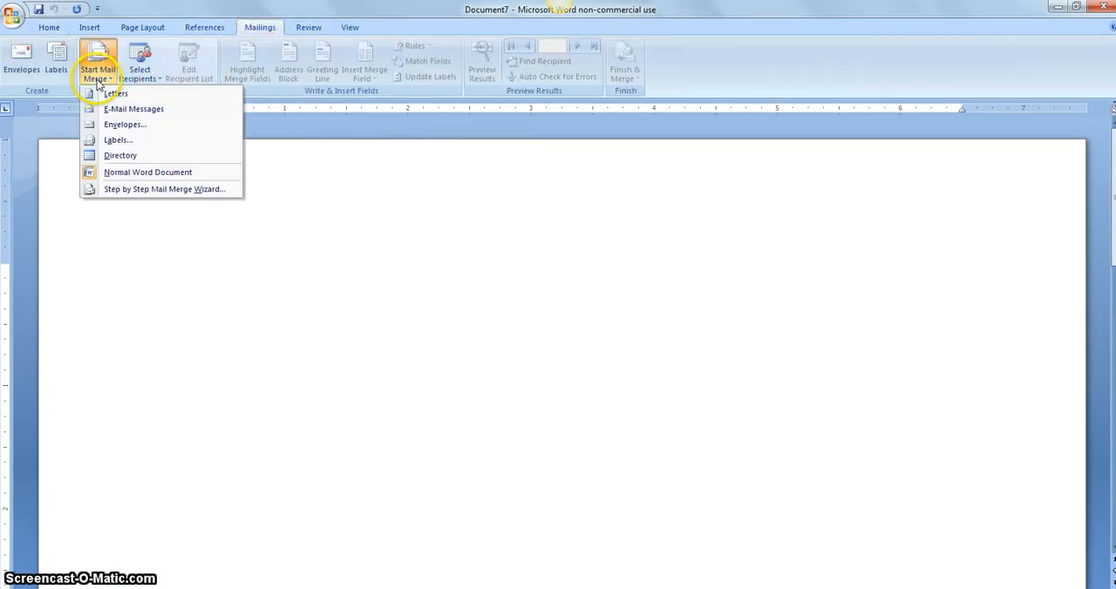
pyautogui.click(131, 141)
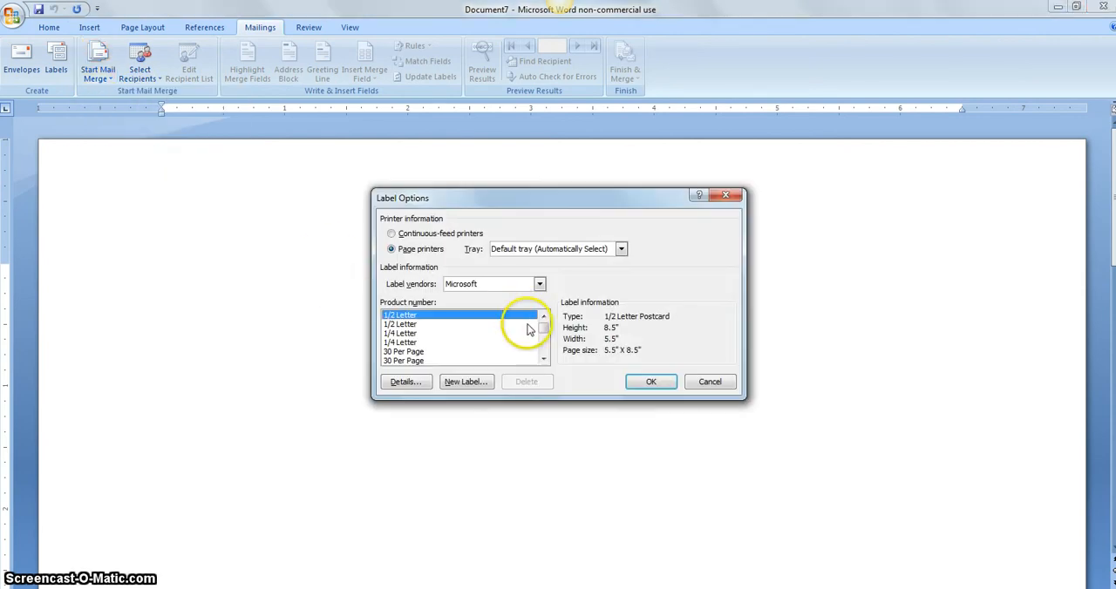
pyautogui.click(540, 285)
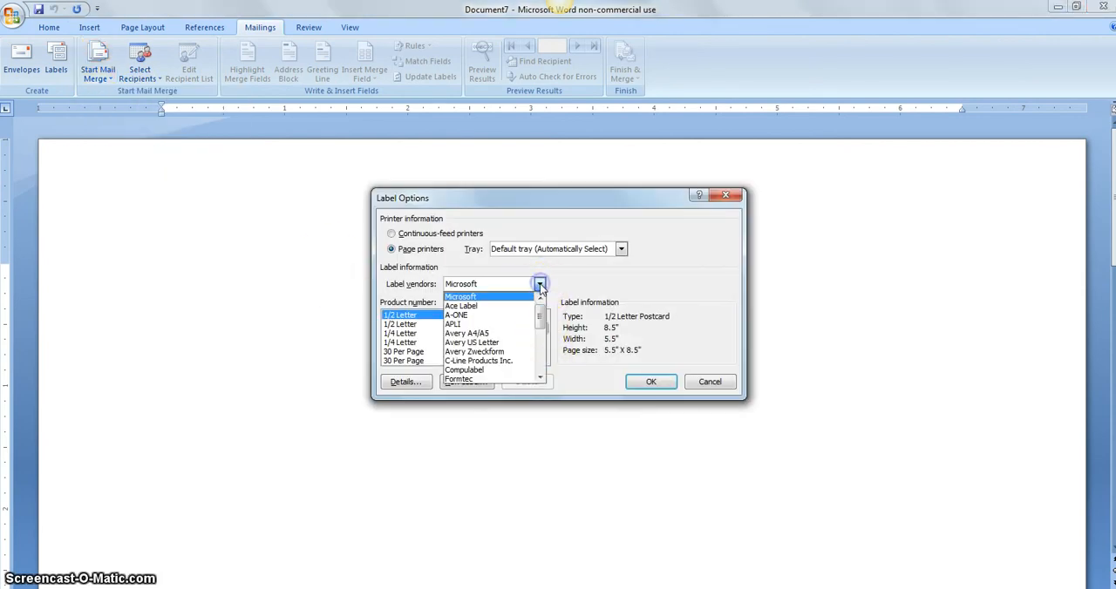
pyautogui.click(517, 347)
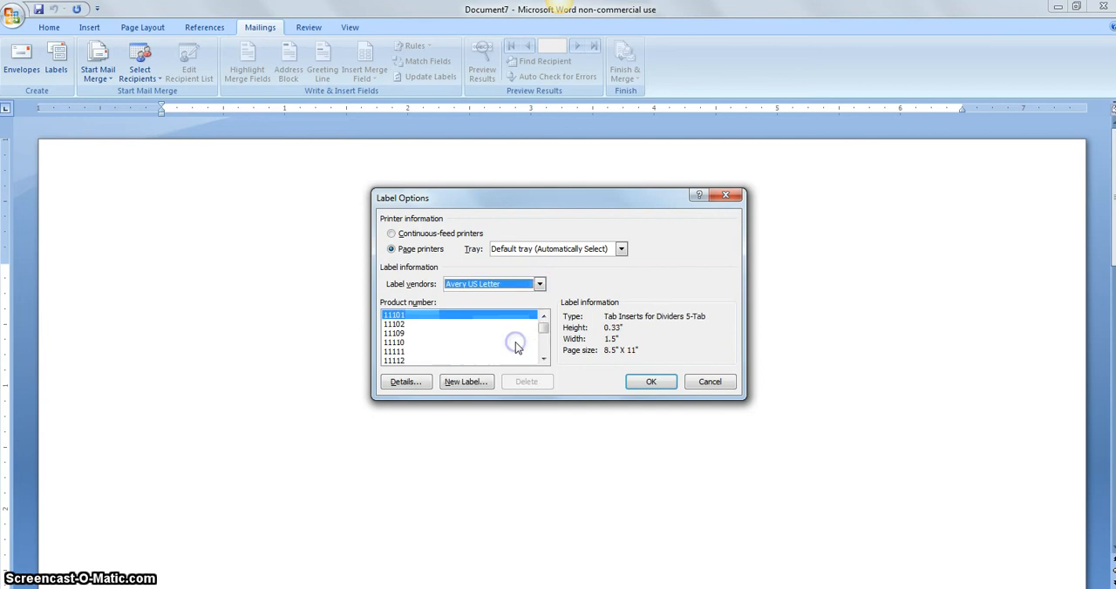
pyautogui.moveTo(542, 327); pyautogui.dragTo(544, 340)
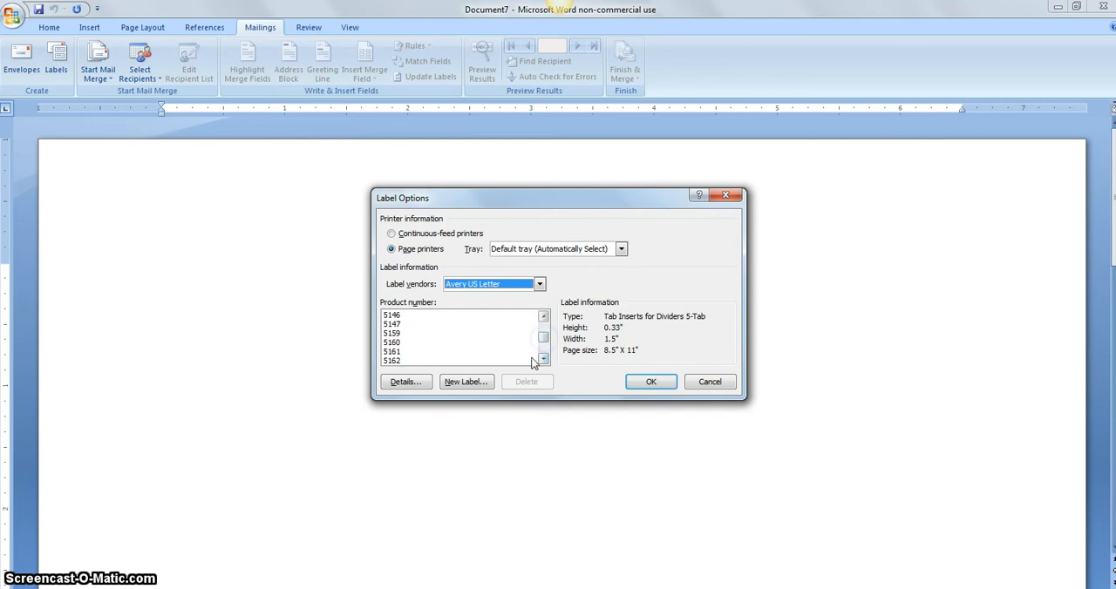
pyautogui.click(397, 342)
pyautogui.click(641, 384)
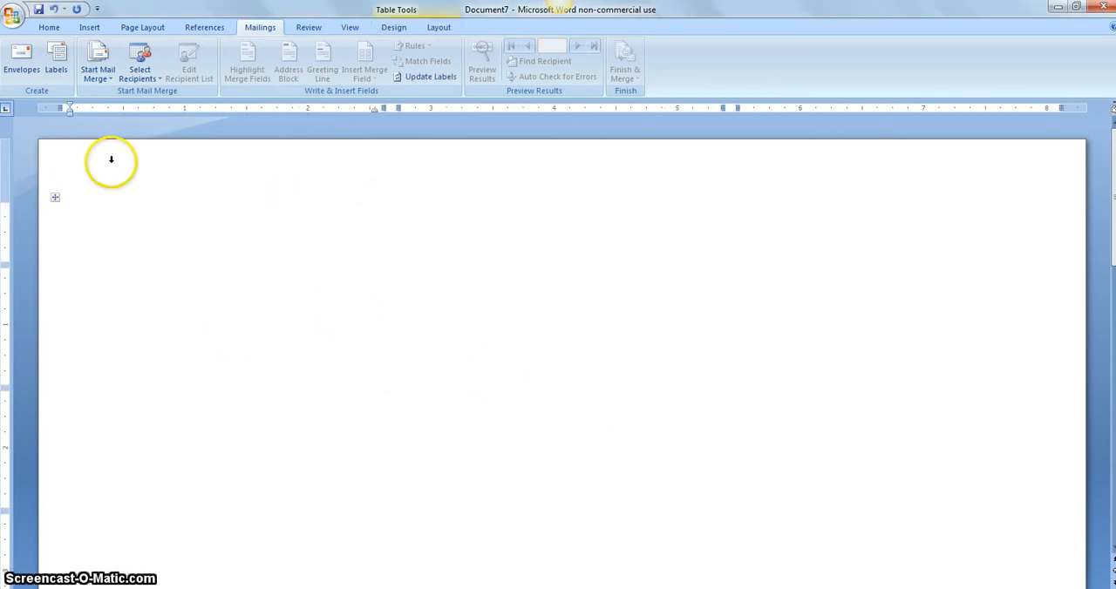
# Use the Manufacturers table of the SecondStoryOriginals_practice database in the desktop's IT 692 folder as the recipient list.
pyautogui.click(131, 74)
pyautogui.click(144, 110)
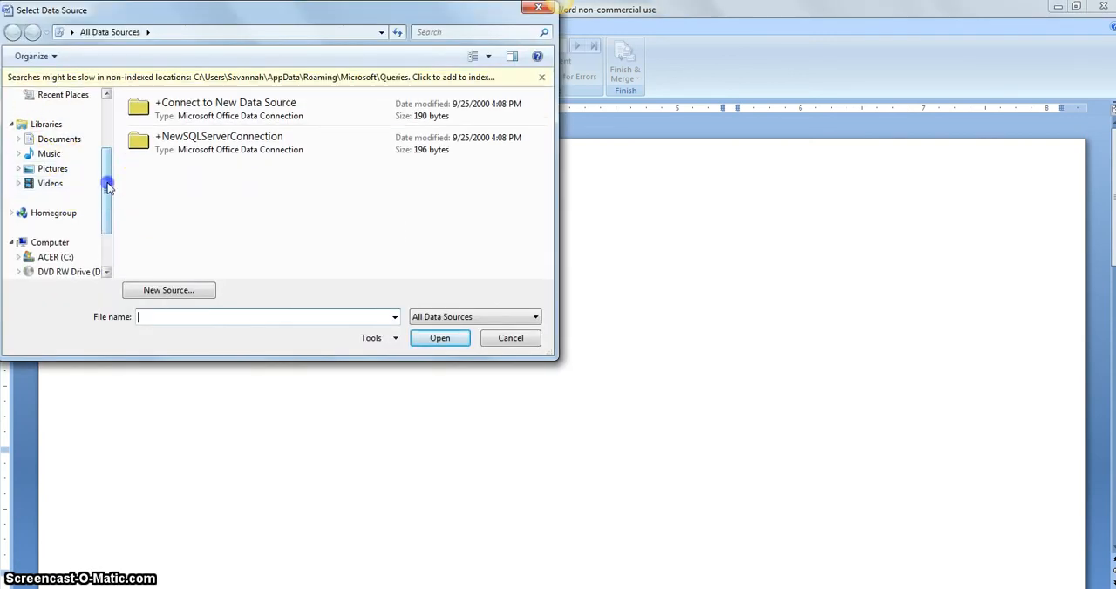
pyautogui.moveTo(107, 186); pyautogui.dragTo(105, 144)
pyautogui.scroll(-1, 70, 100)
pyautogui.click(47, 94)
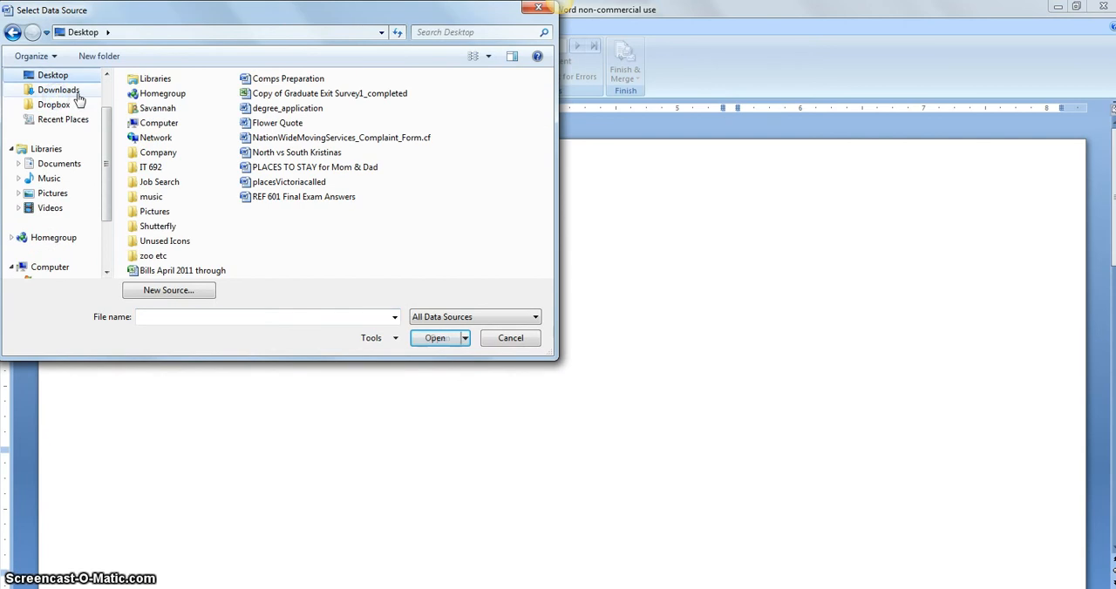
pyautogui.doubleClick(150, 167)
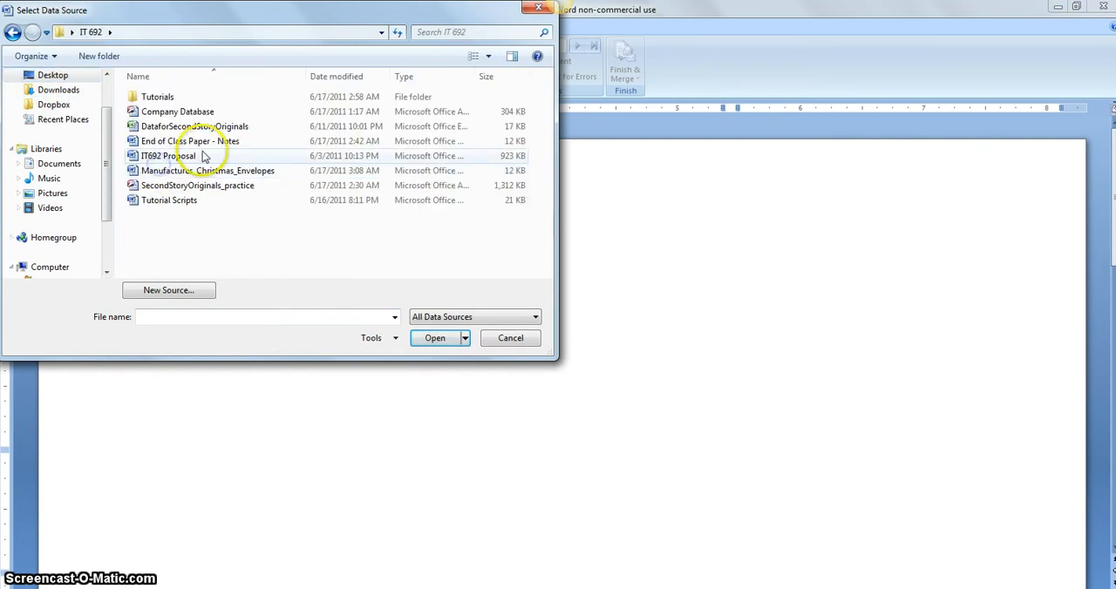
pyautogui.doubleClick(165, 185)
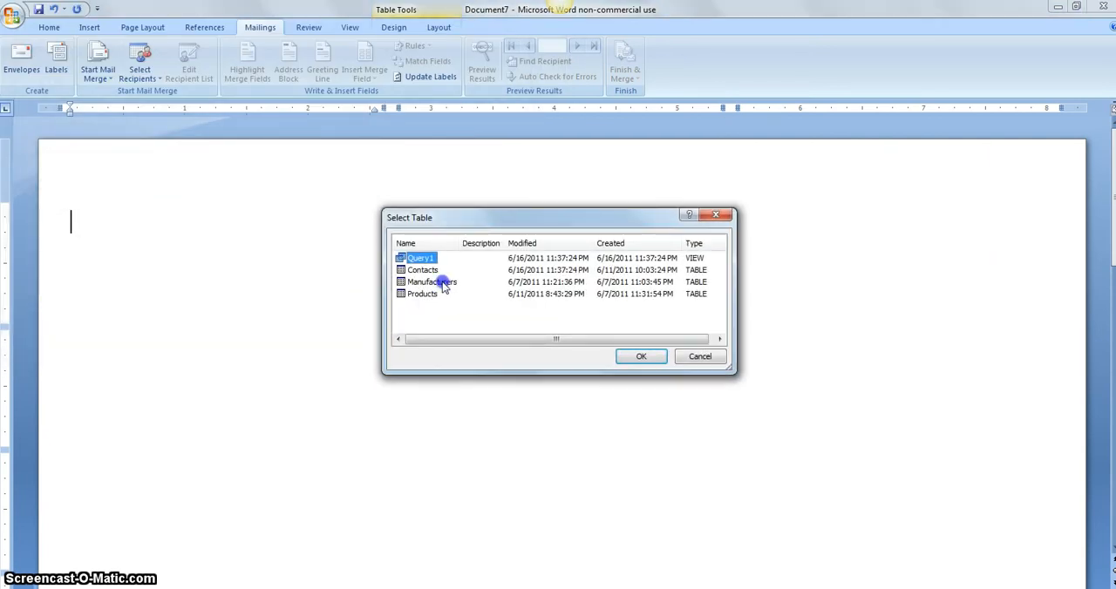
pyautogui.doubleClick(442, 287)
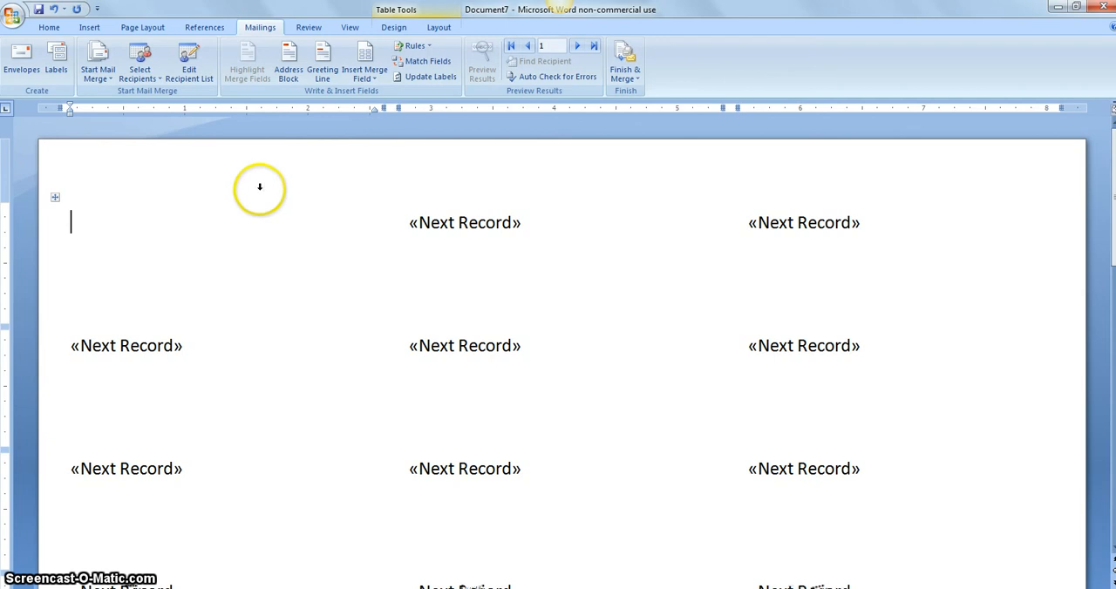
# Insert an address block in the first label with Last Name matched to Manufacturer Name, accepting the Unique Identifier match.
pyautogui.click(290, 74)
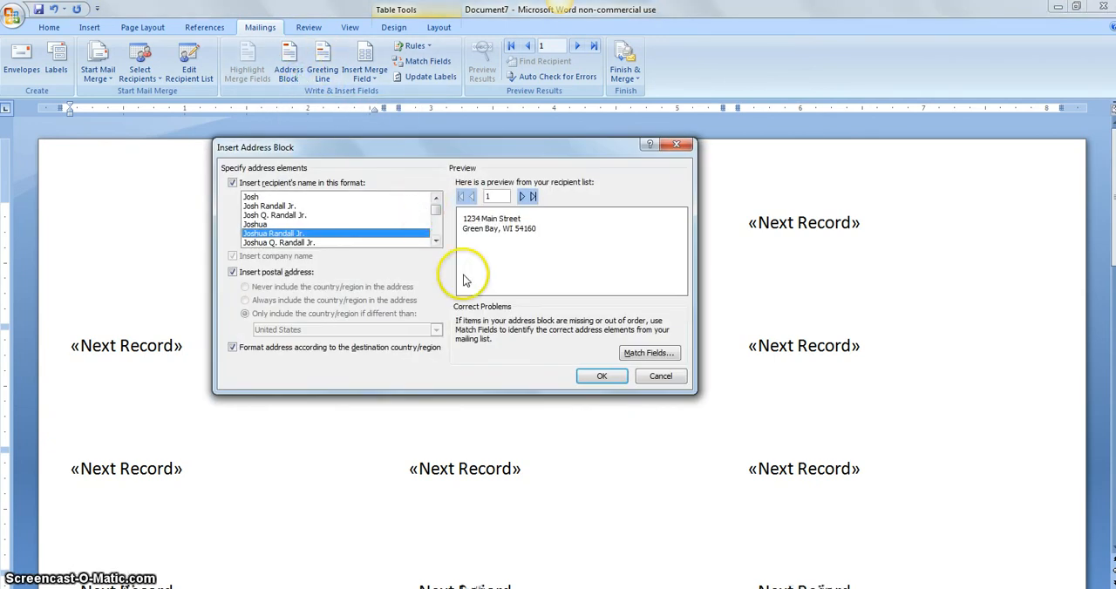
pyautogui.click(646, 353)
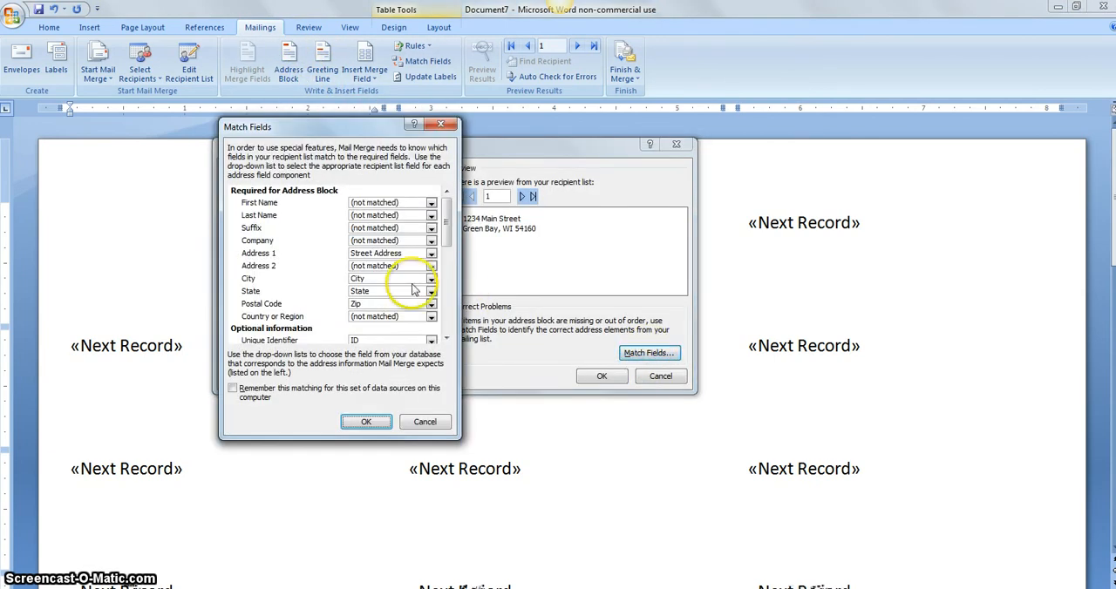
pyautogui.click(419, 205)
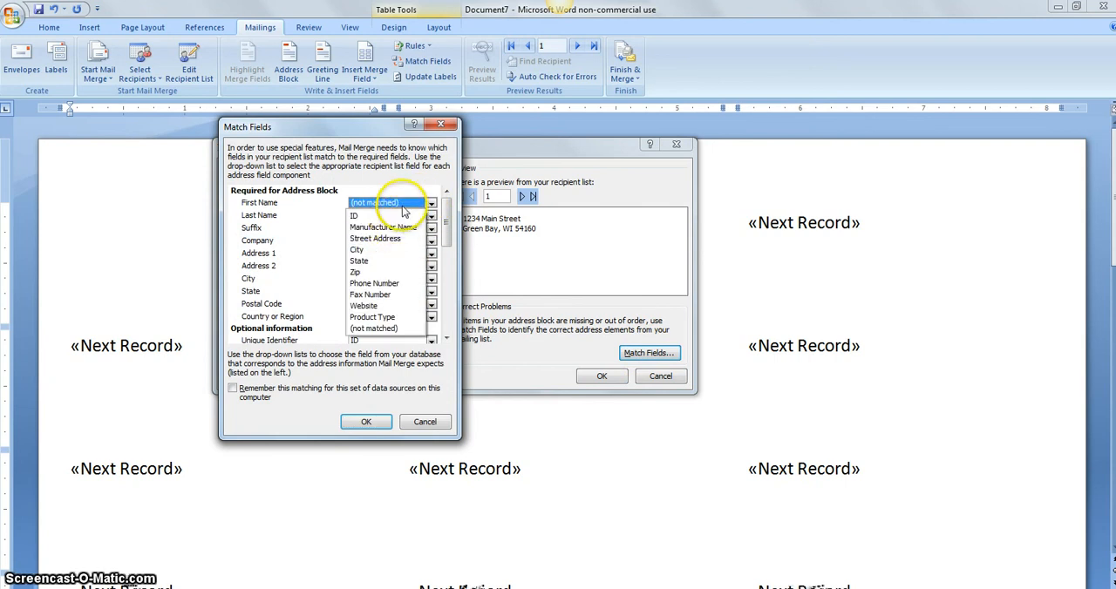
pyautogui.click(403, 198)
pyautogui.click(431, 216)
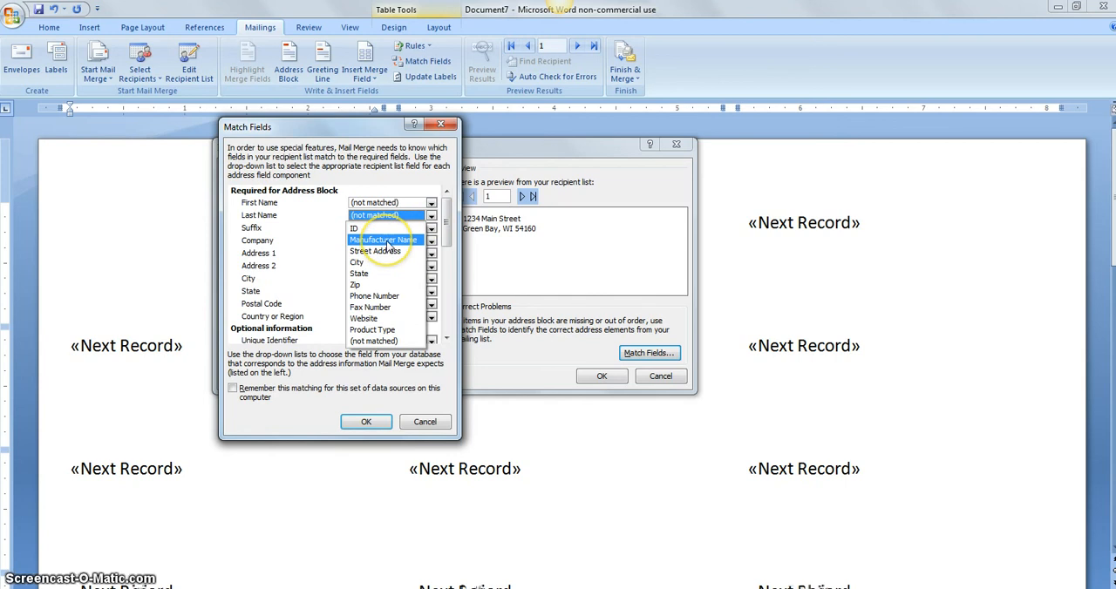
pyautogui.click(388, 241)
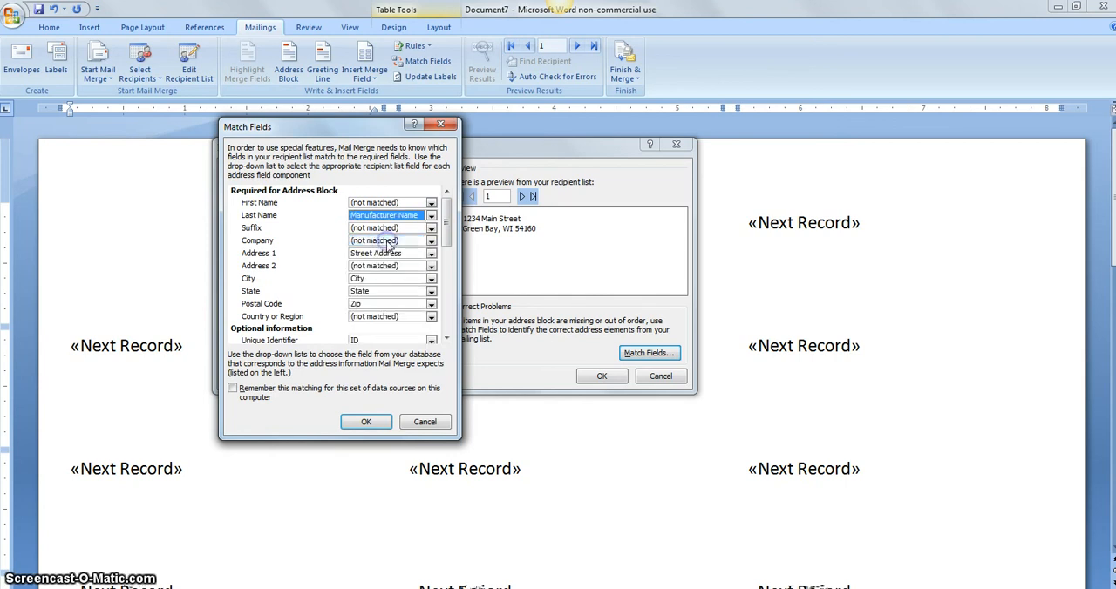
pyautogui.click(366, 421)
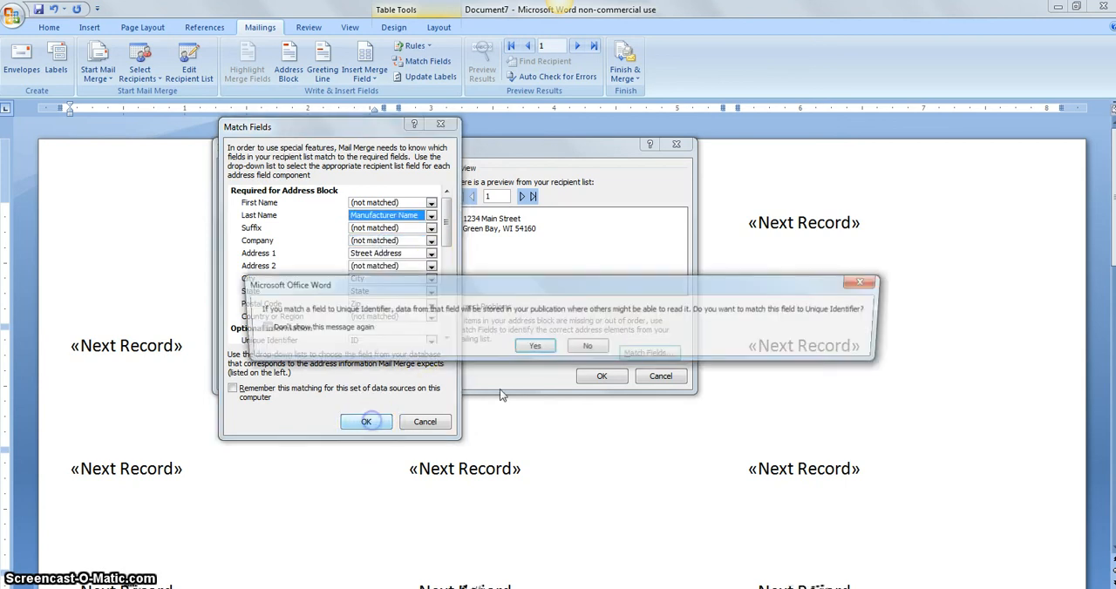
pyautogui.click(535, 347)
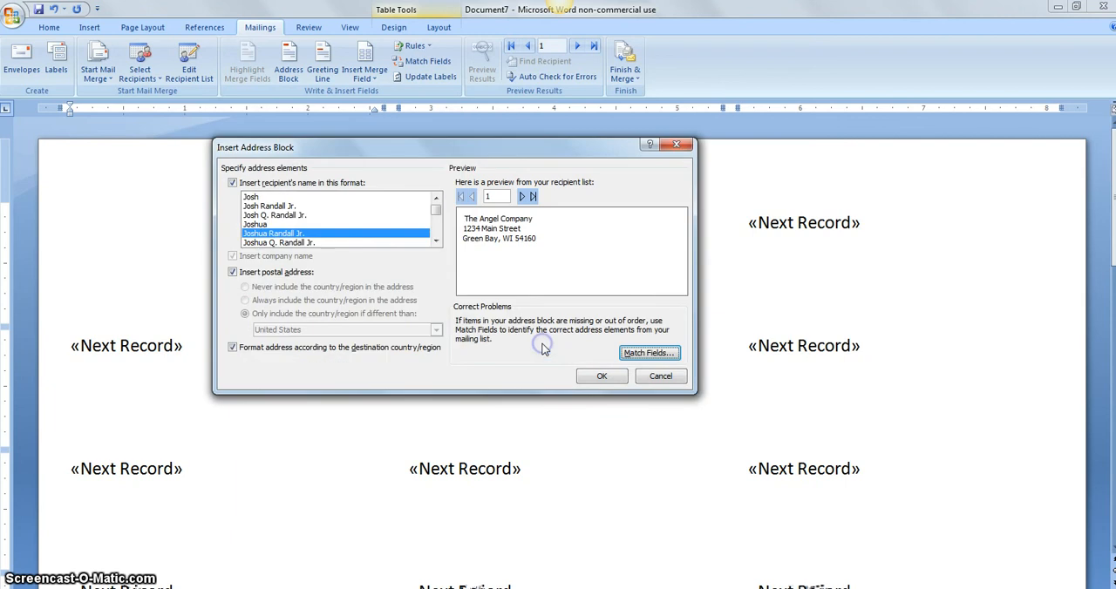
pyautogui.click(595, 376)
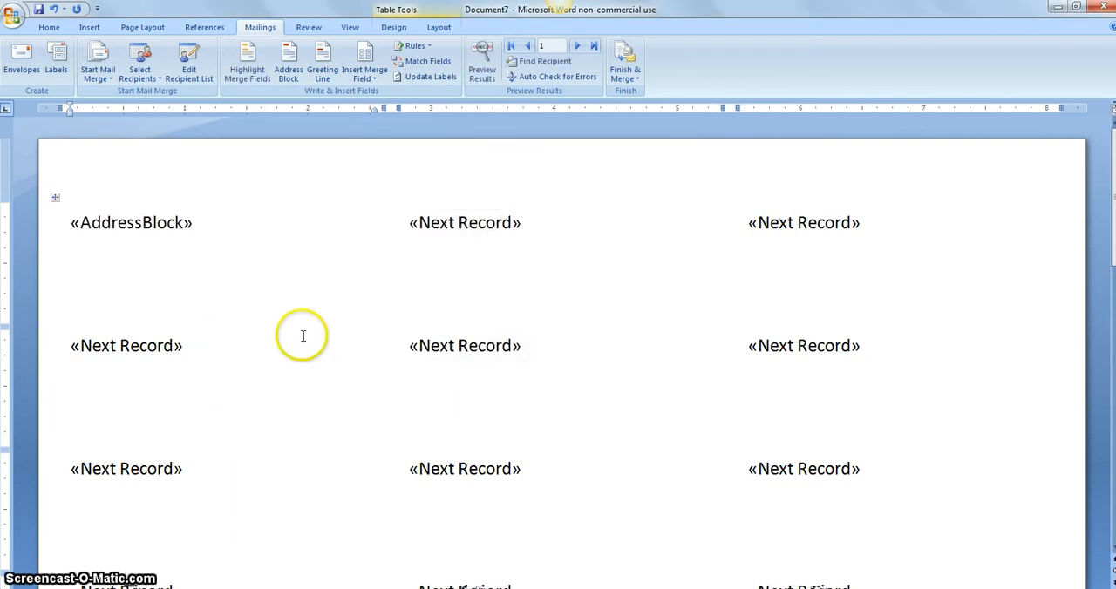
# Copy the address block to all labels and merge all records into a new document.
pyautogui.click(416, 78)
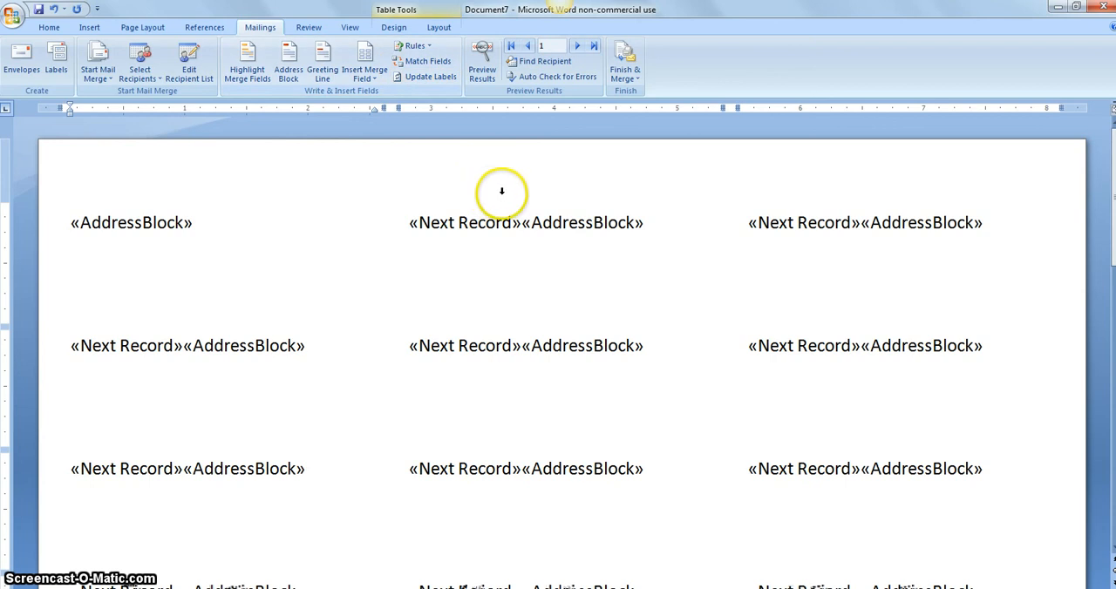
pyautogui.click(627, 55)
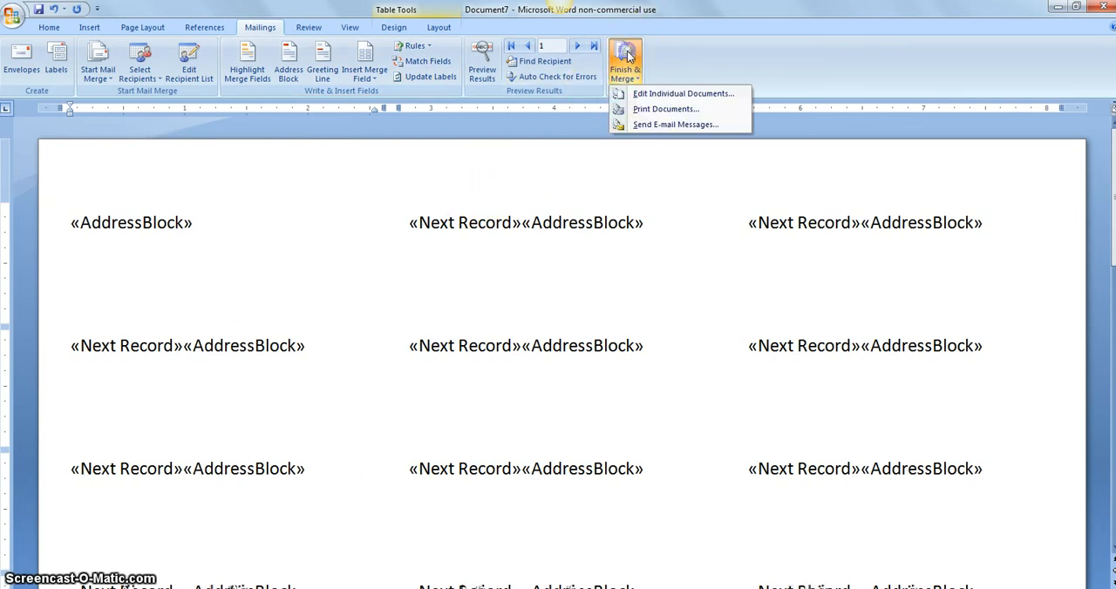
pyautogui.click(652, 92)
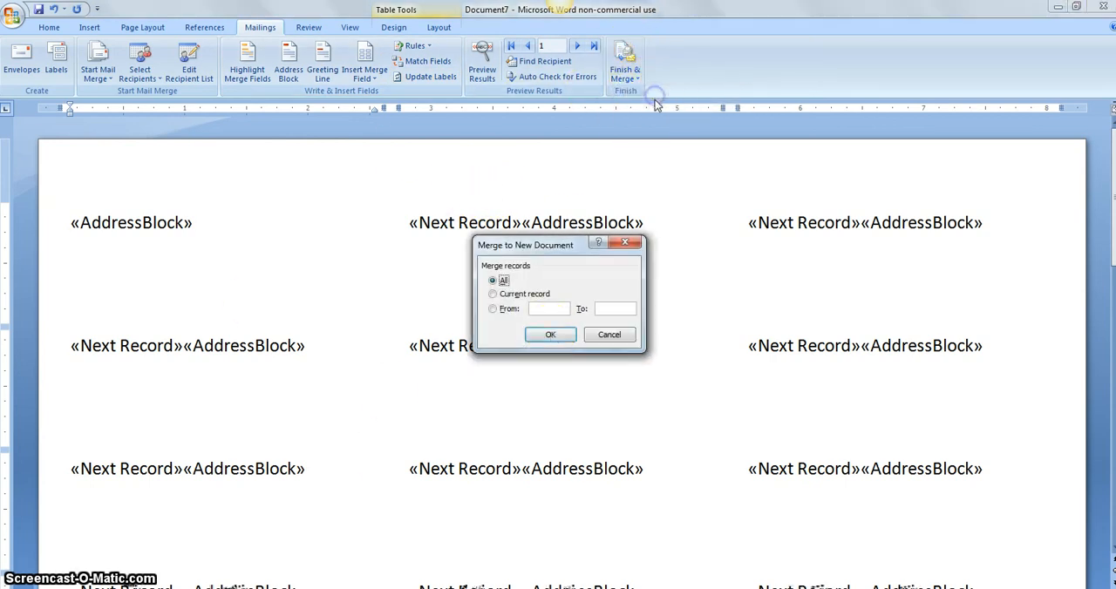
pyautogui.click(551, 337)
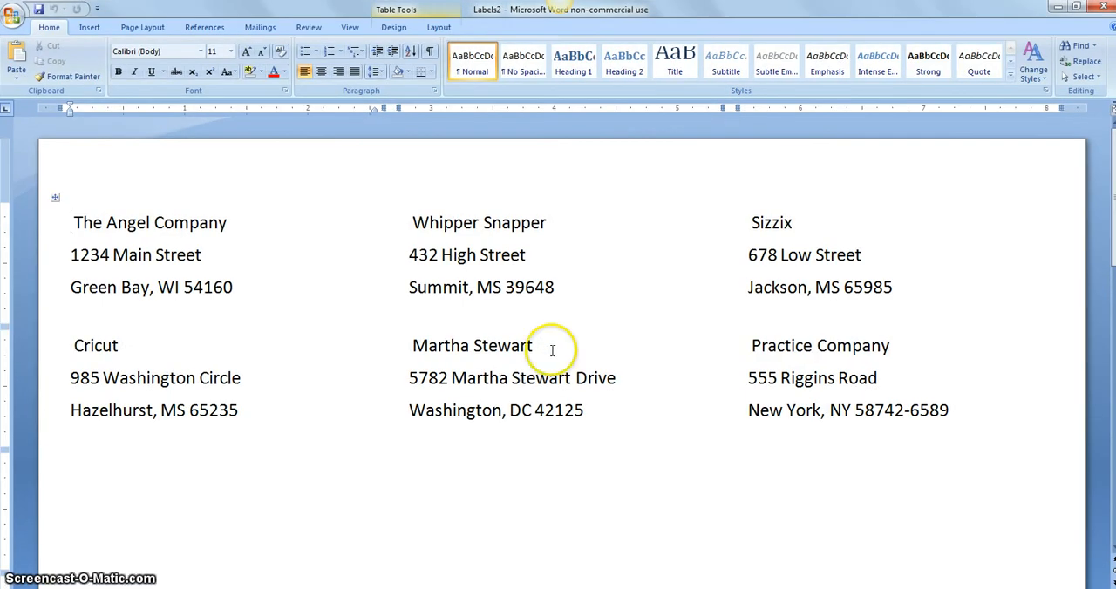